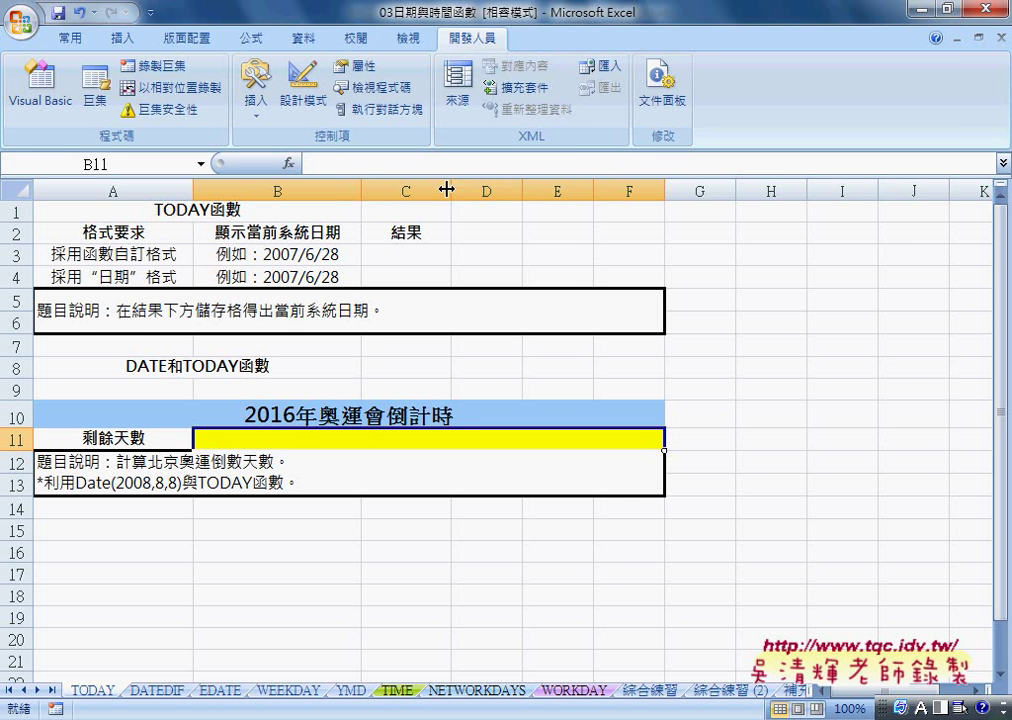
# Step: Widen column C, glance at the 2016 calendar sheet, then enter 2007/6/28 in C3 under 結果
pyautogui.moveTo(451, 191); pyautogui.dragTo(516, 191)
pyautogui.click(448, 256)
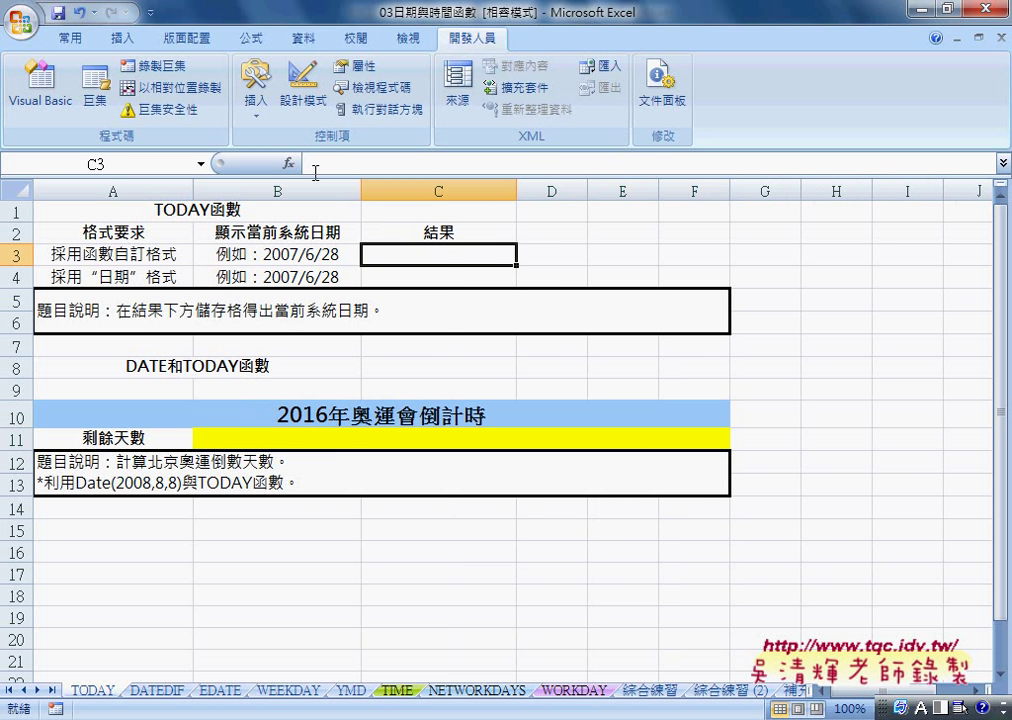
pyautogui.click(727, 693)
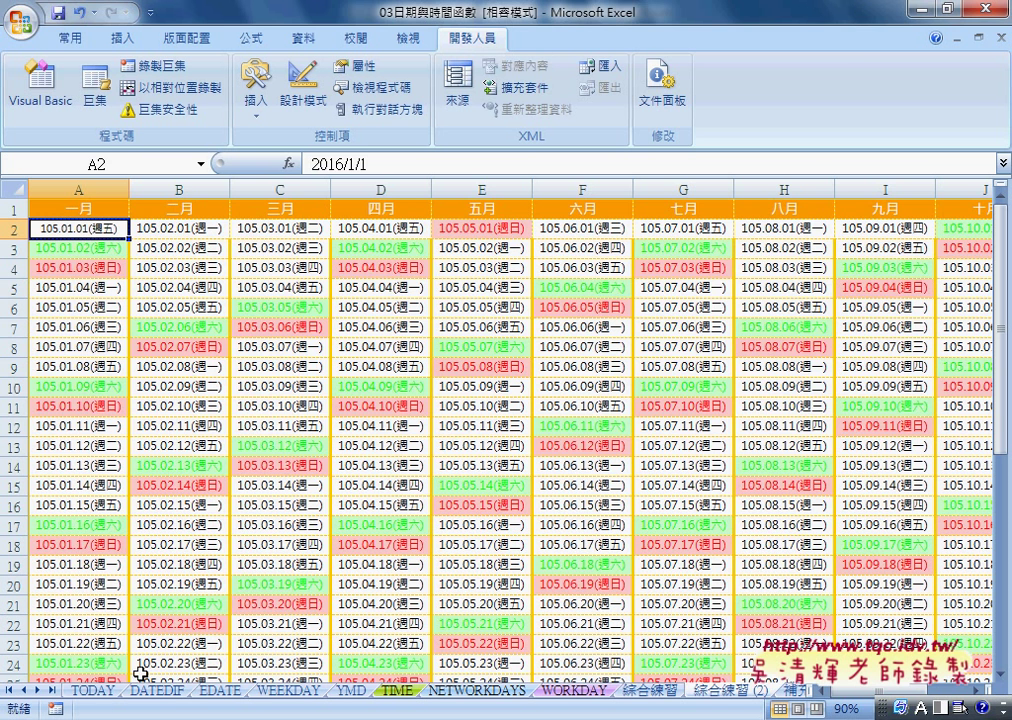
pyautogui.click(93, 691)
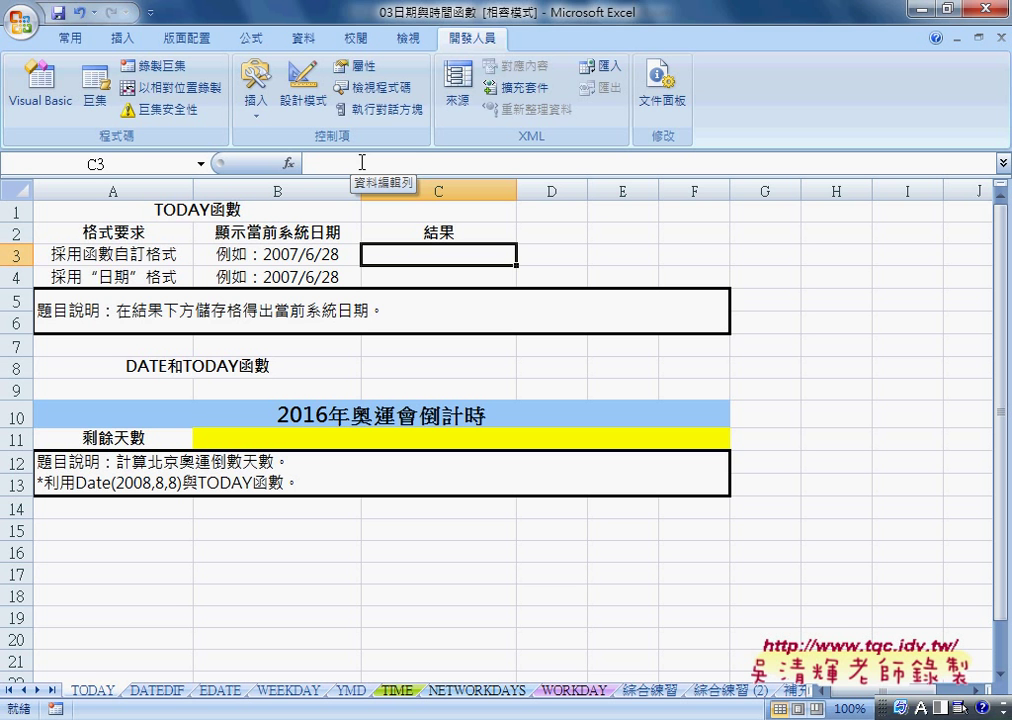
pyautogui.write('20')
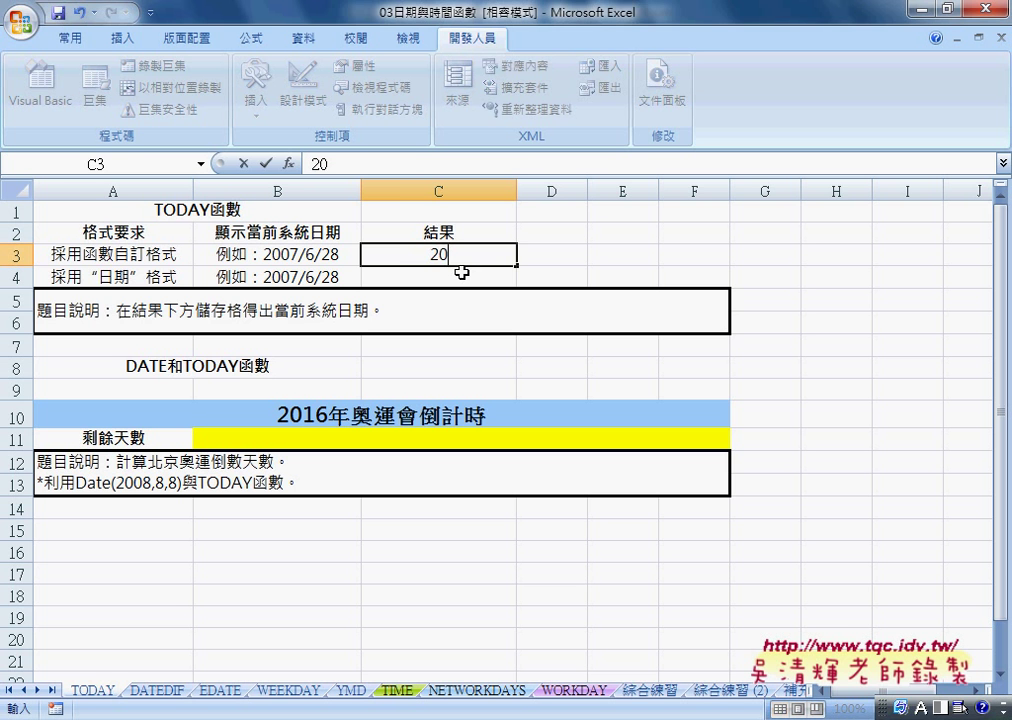
pyautogui.write('07/6')
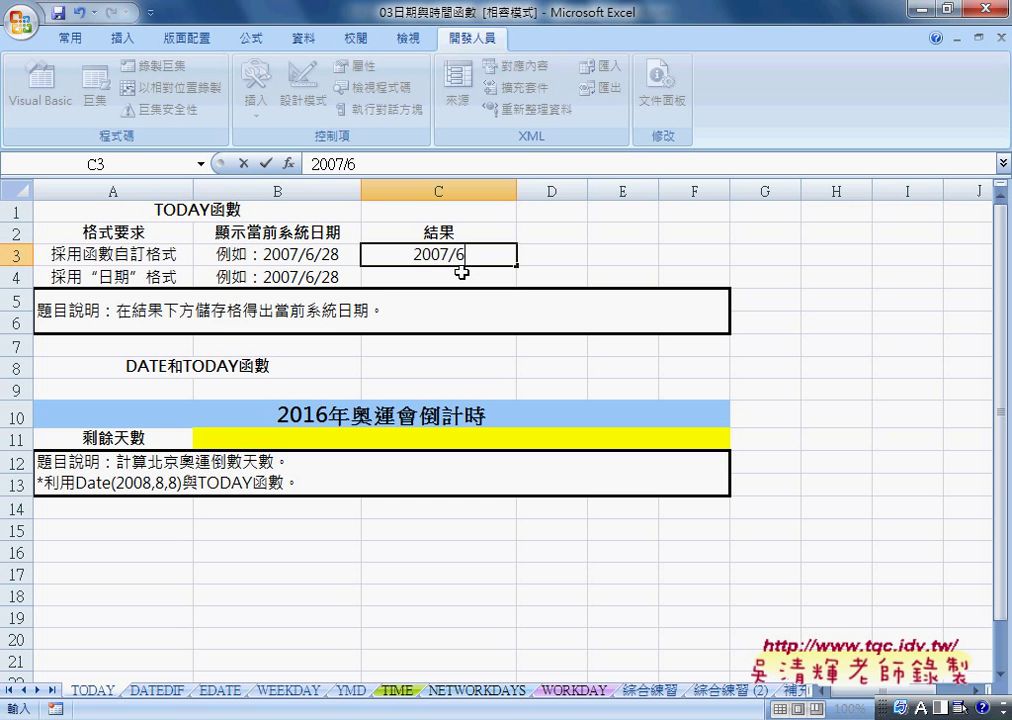
pyautogui.write('/28')
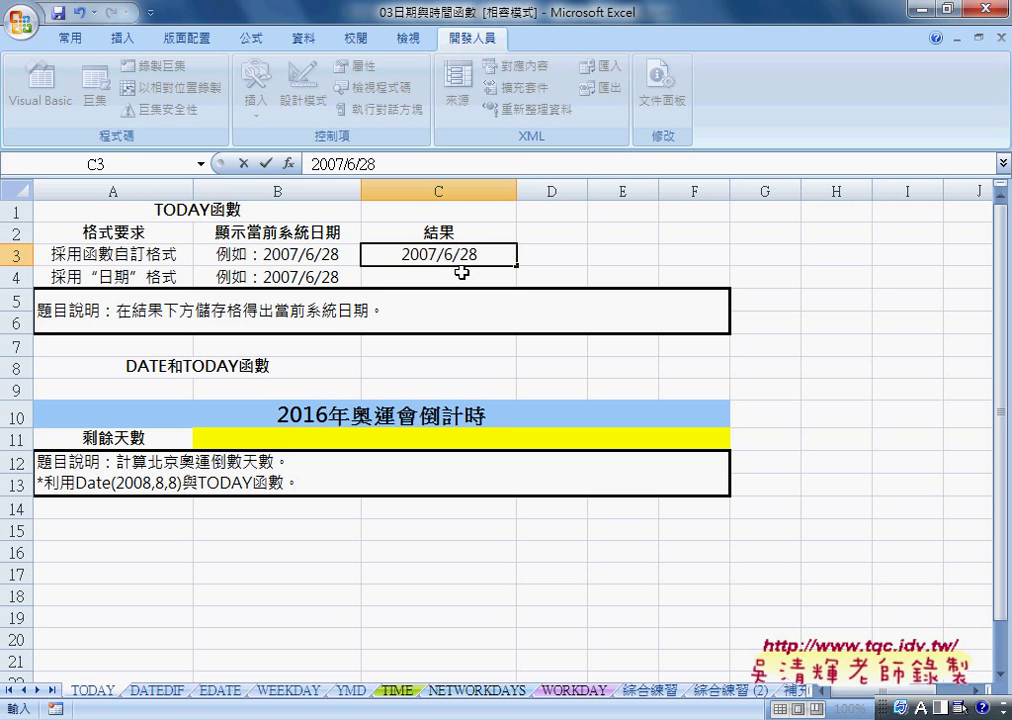
pyautogui.press('Return')
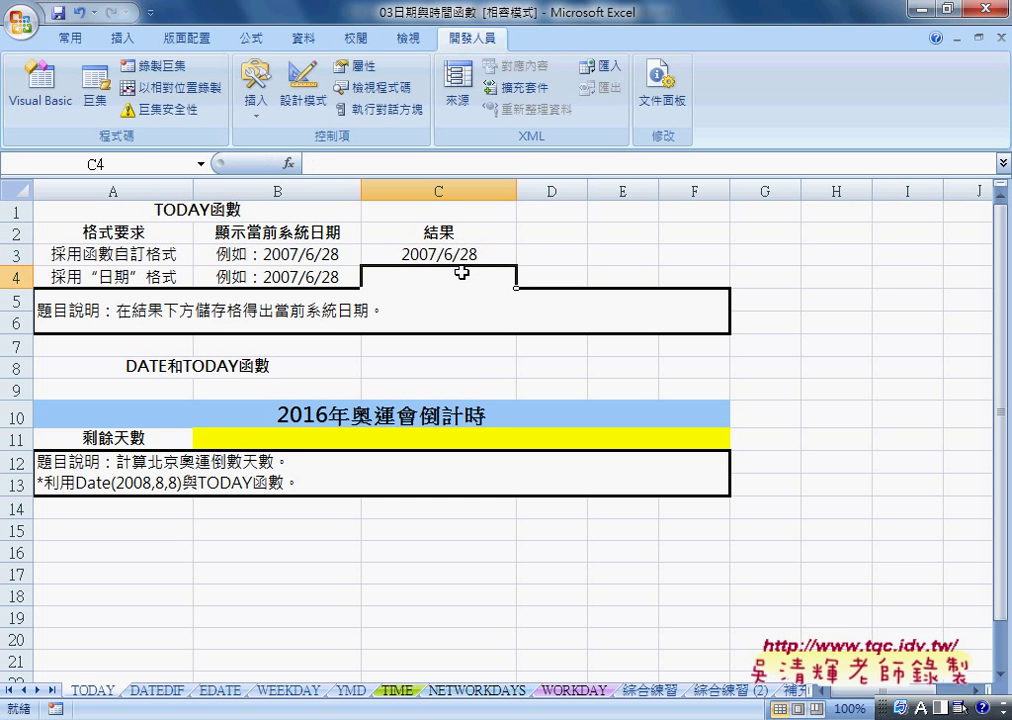
pyautogui.click(445, 255)
# Step: Give C3 the 日期 format with the 中華民國曆 calendar and 90年3月14日 style
pyautogui.rightClick(440, 258)
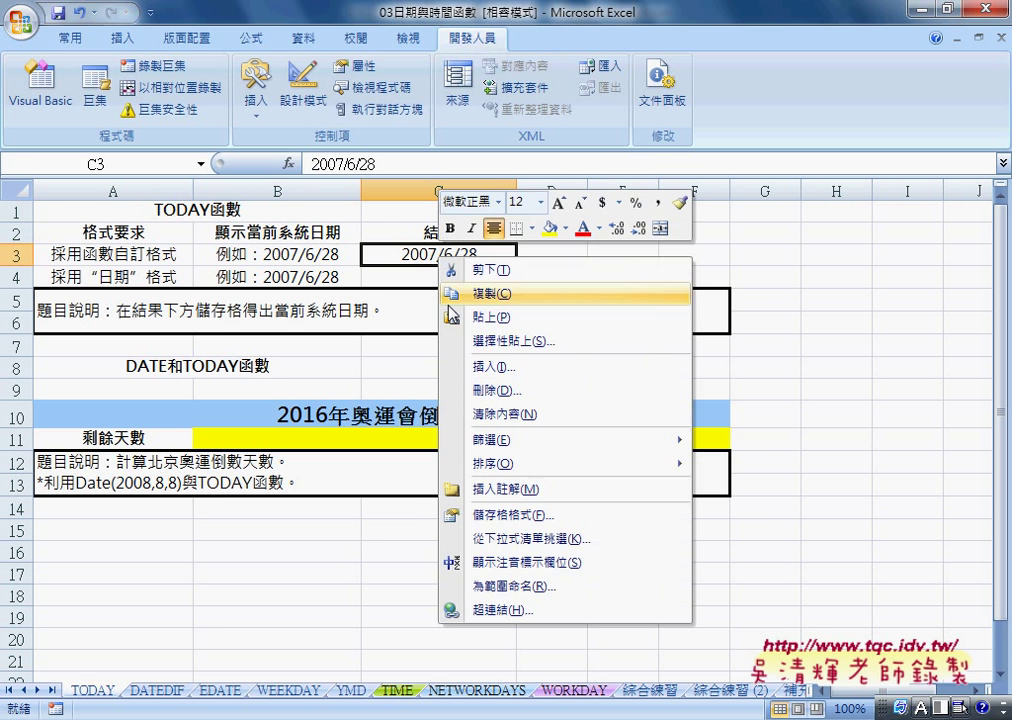
pyautogui.click(510, 515)
pyautogui.moveTo(417, 243); pyautogui.dragTo(368, 273)
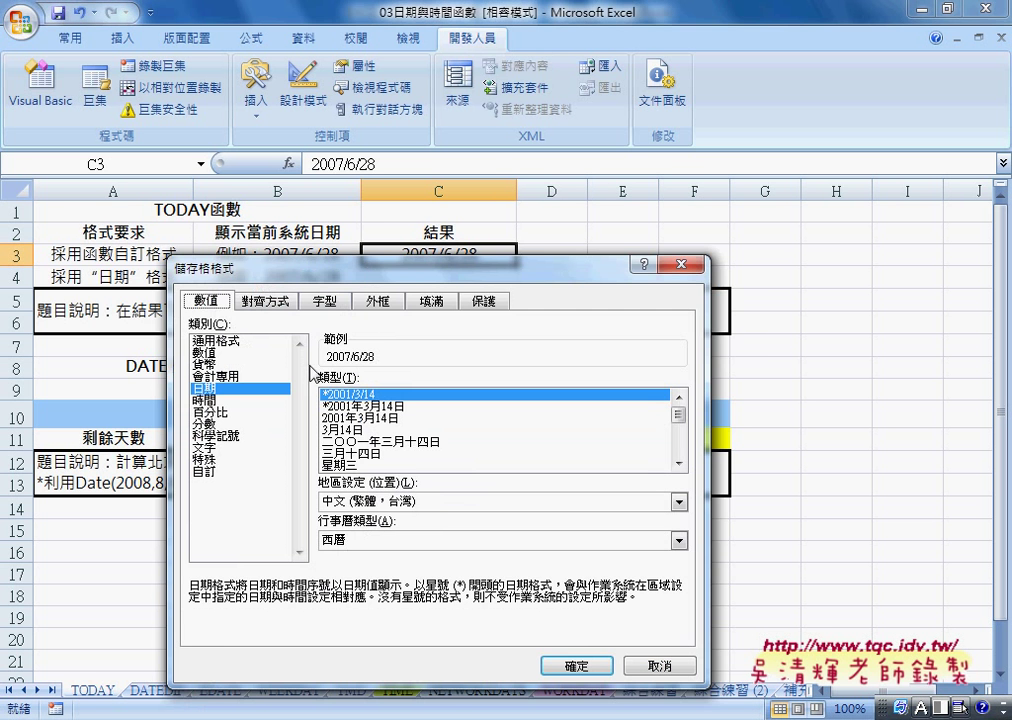
pyautogui.click(679, 464)
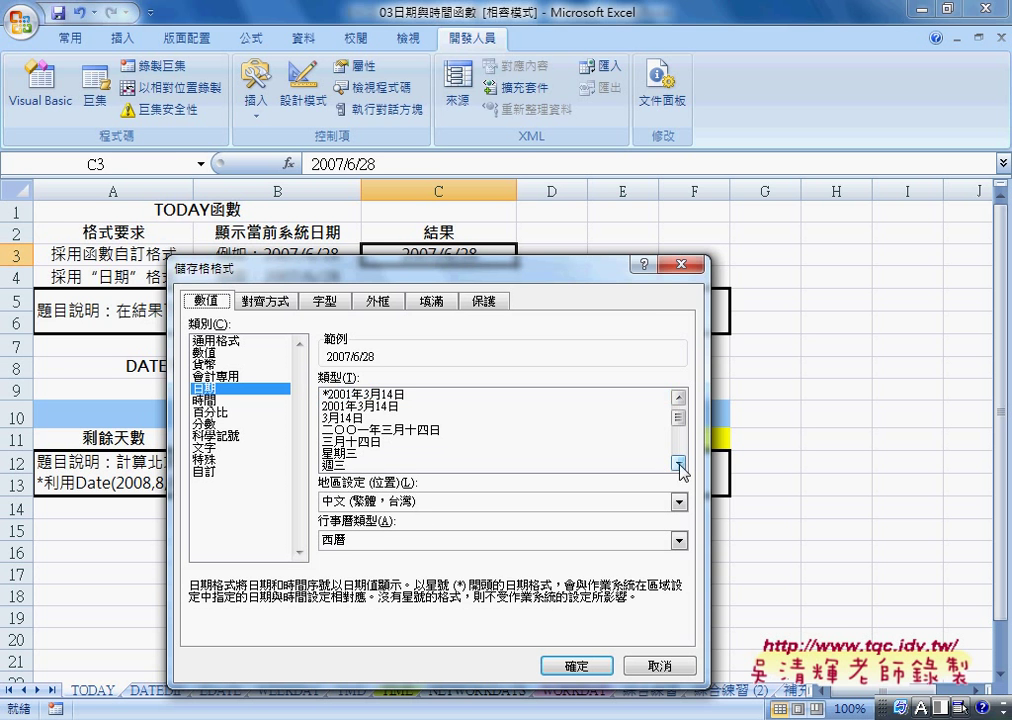
pyautogui.click(376, 541)
pyautogui.click(376, 556)
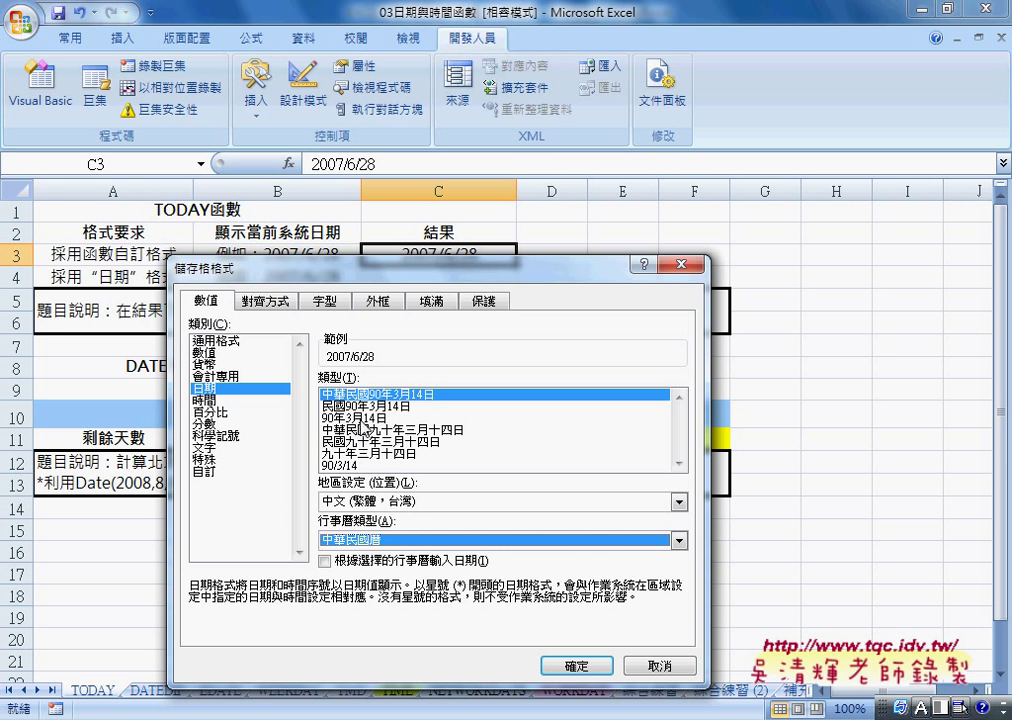
pyautogui.click(360, 419)
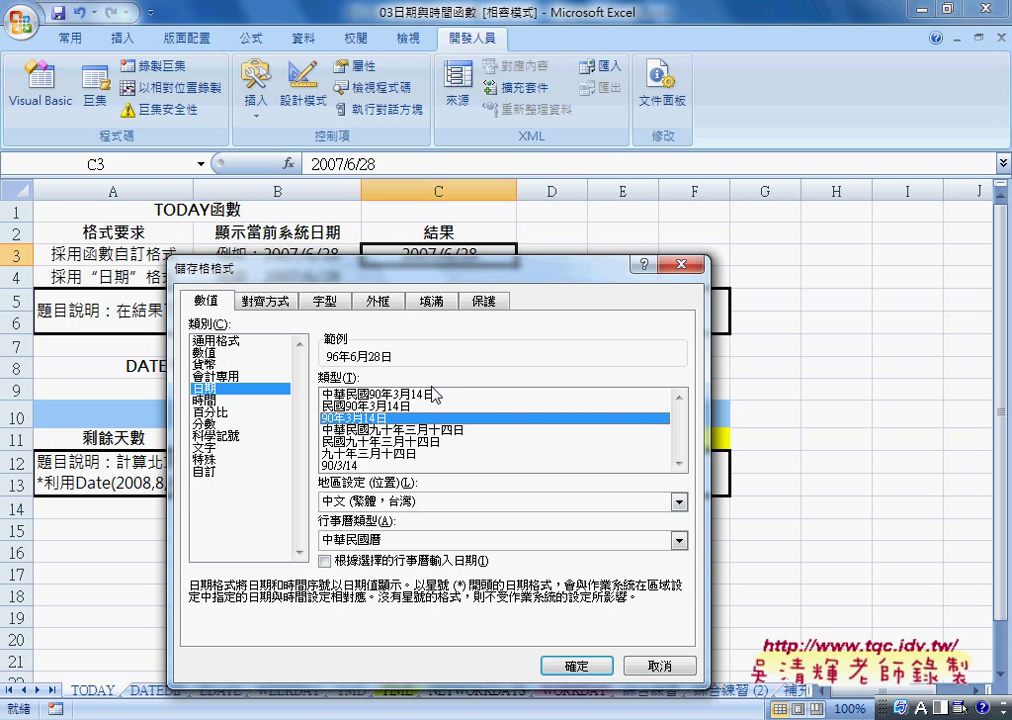
# Step: Edit C3's custom code to [$-404]e"."m"."d;@ so it reads 96.6.28
pyautogui.click(265, 471)
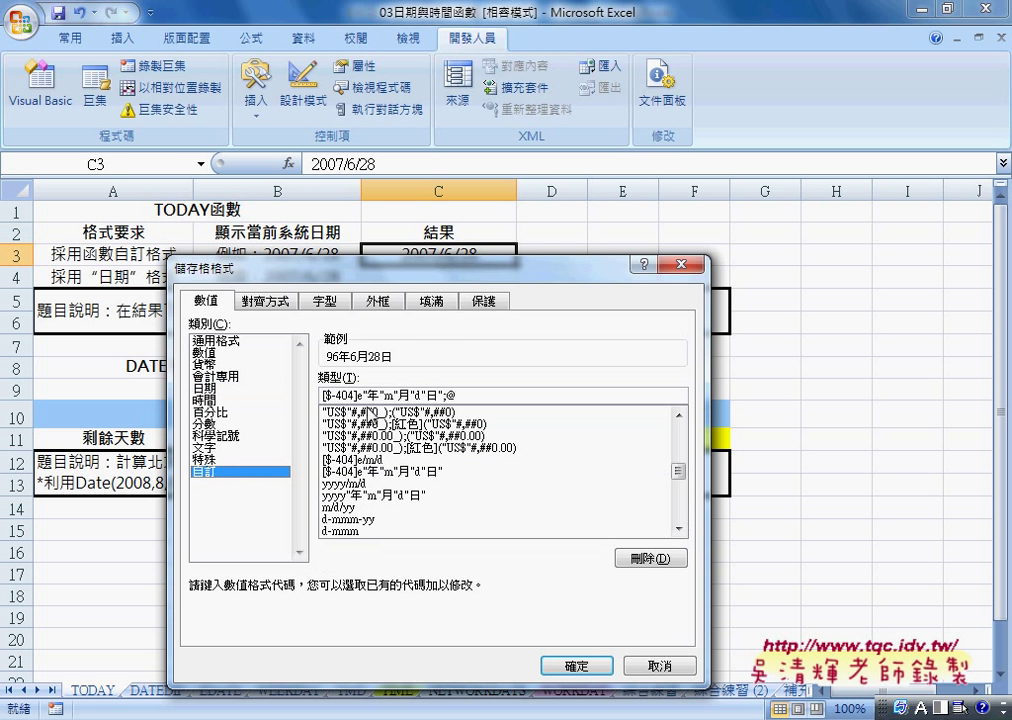
pyautogui.doubleClick(376, 396)
pyautogui.write('.')
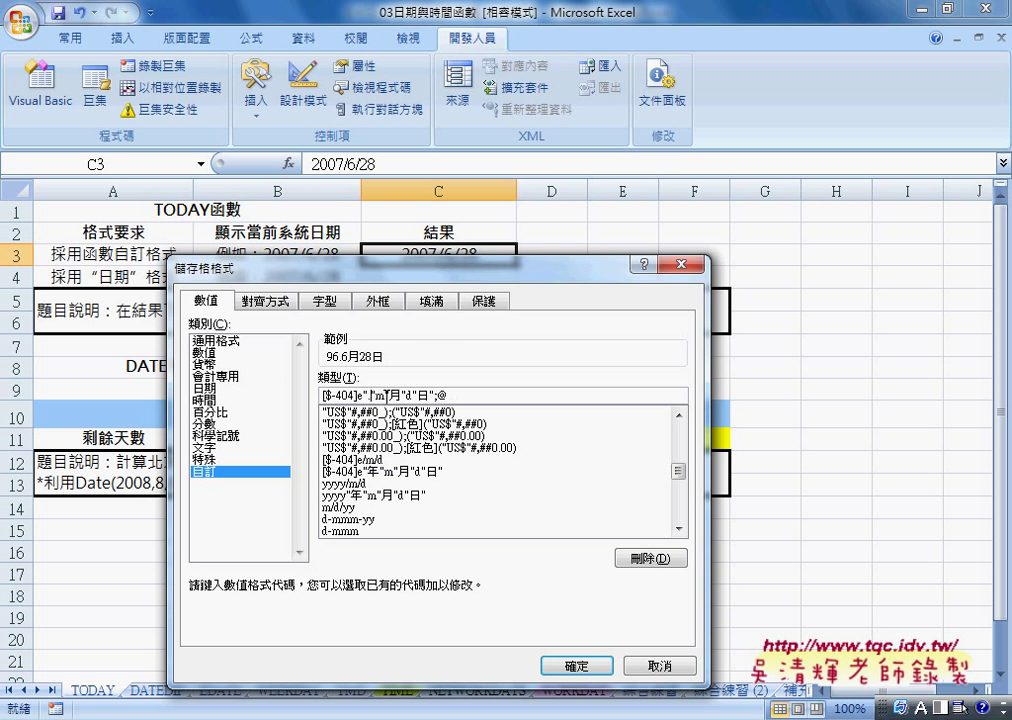
pyautogui.doubleClick(397, 395)
pyautogui.write('.')
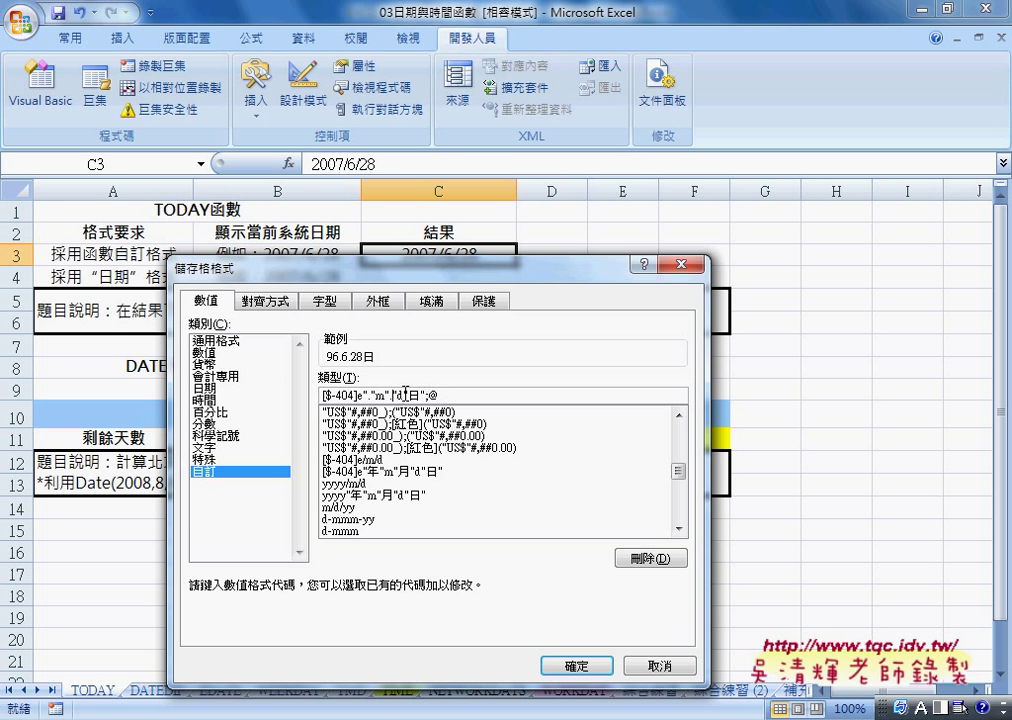
pyautogui.doubleClick(416, 395)
pyautogui.hotkey('shift', 'Right')
pyautogui.press('Delete')
pyautogui.moveTo(390, 279); pyautogui.dragTo(472, 301)
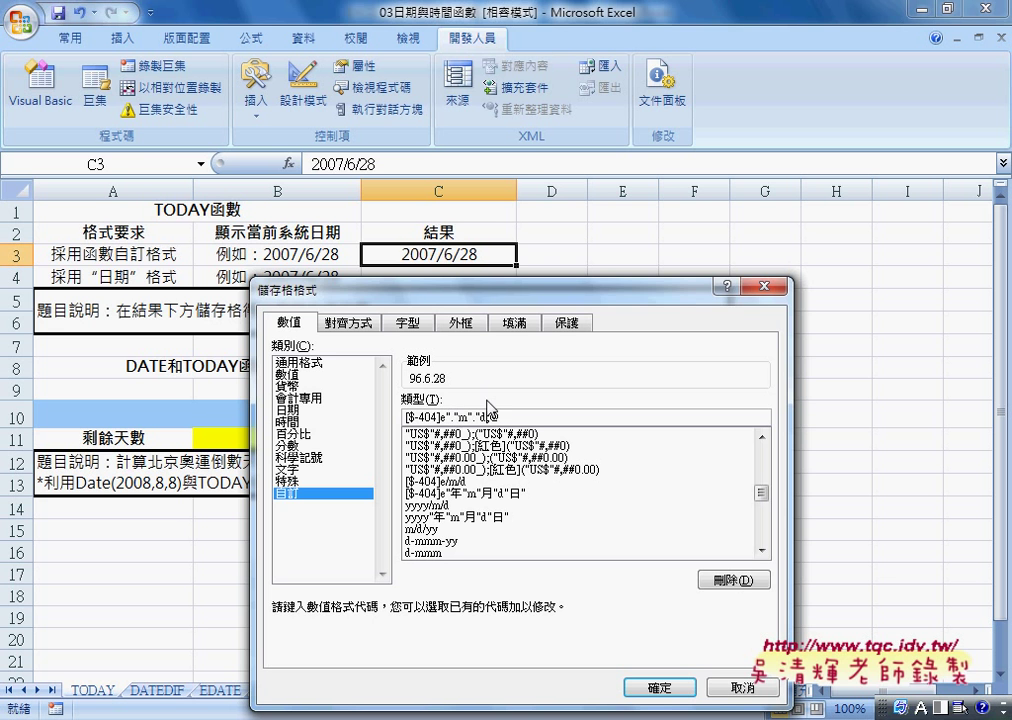
pyautogui.write('@')
pyautogui.click(673, 684)
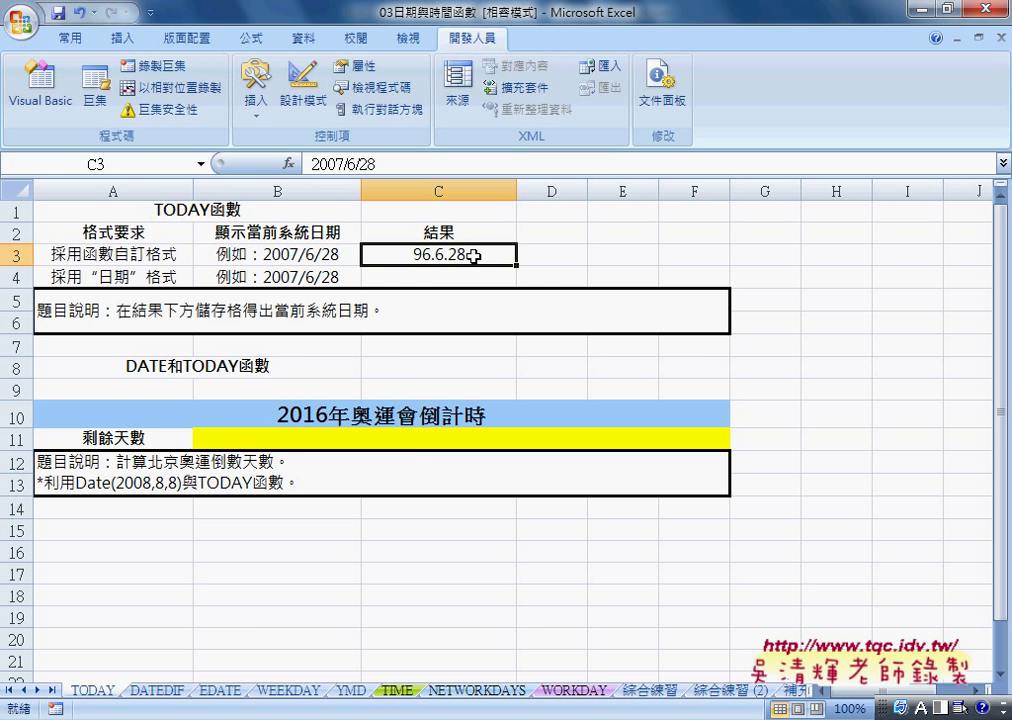
pyautogui.click(727, 692)
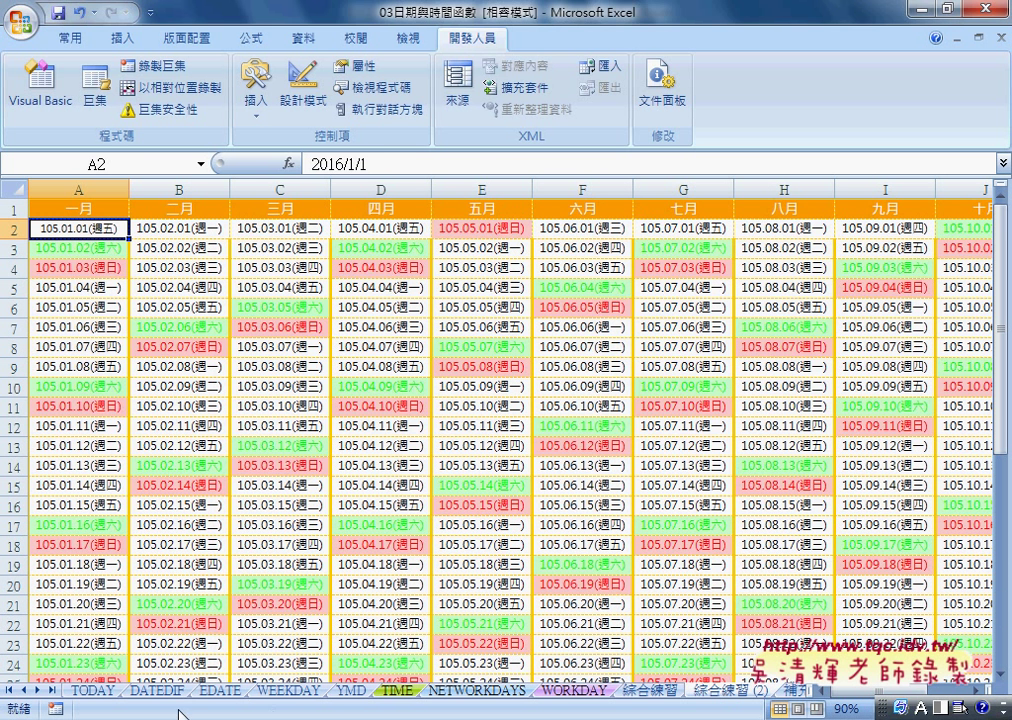
pyautogui.click(92, 690)
pyautogui.rightClick(452, 252)
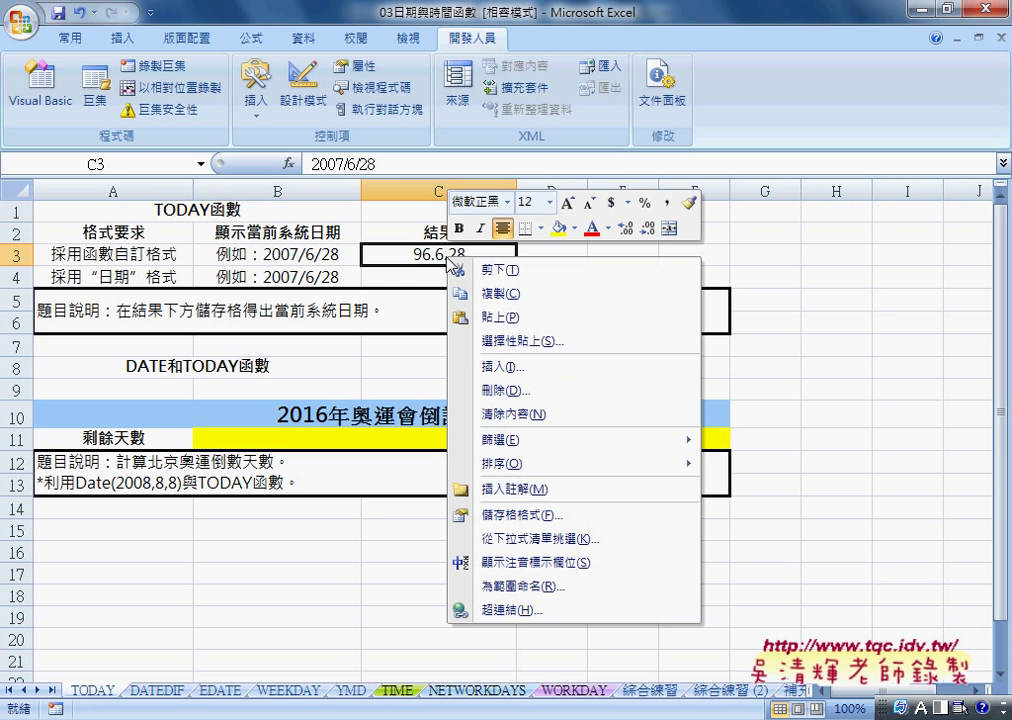
pyautogui.click(517, 515)
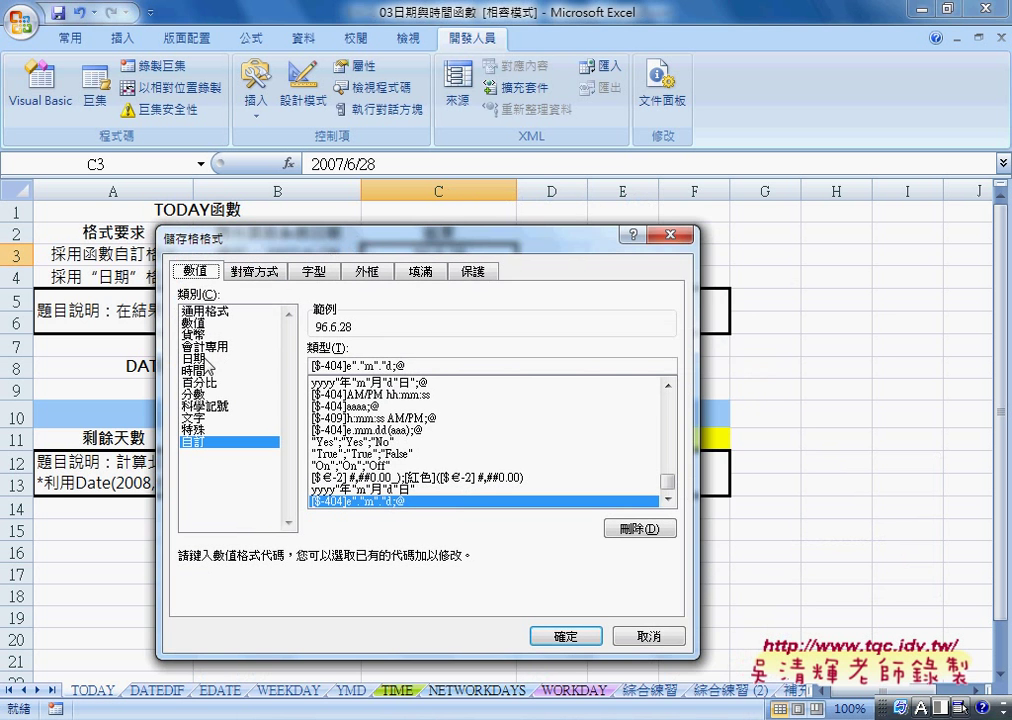
pyautogui.click(195, 358)
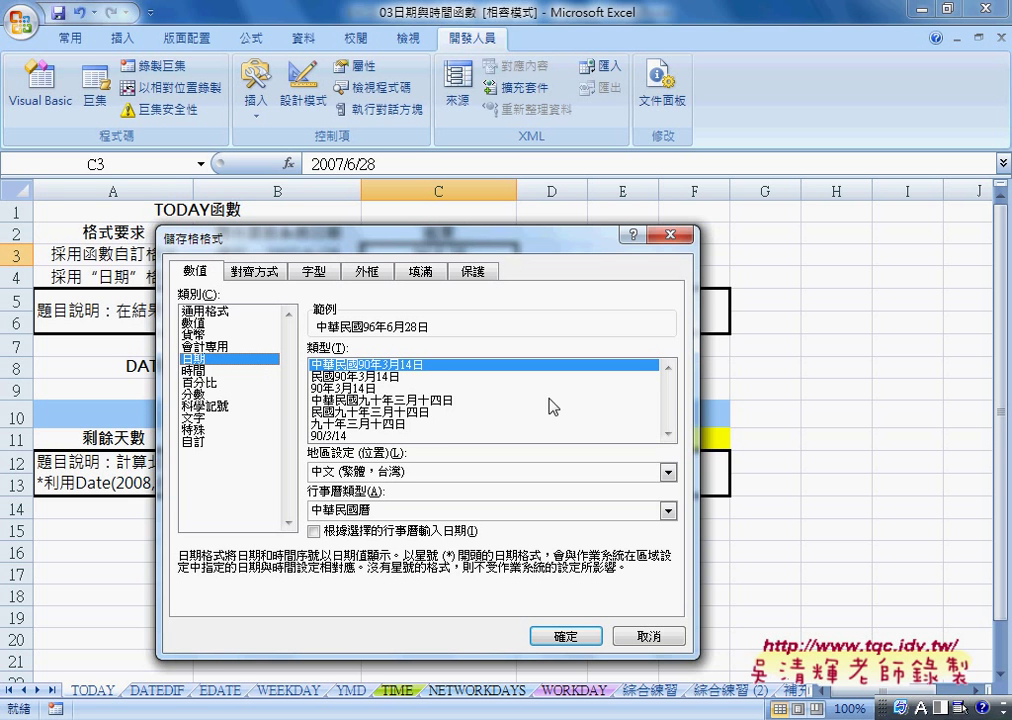
pyautogui.click(360, 511)
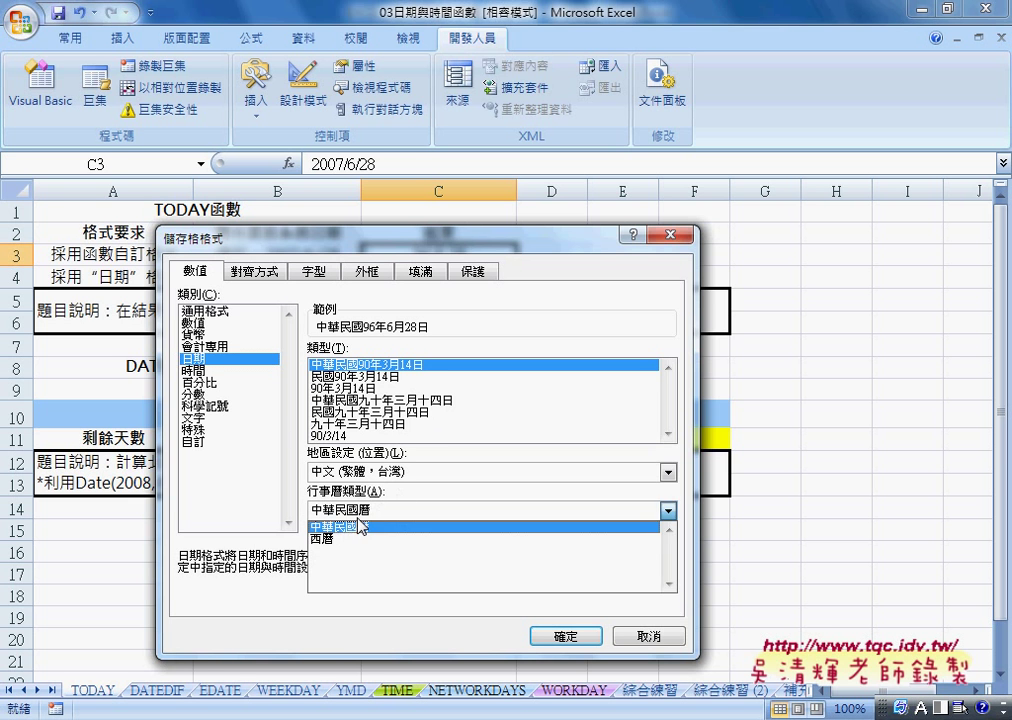
pyautogui.click(330, 539)
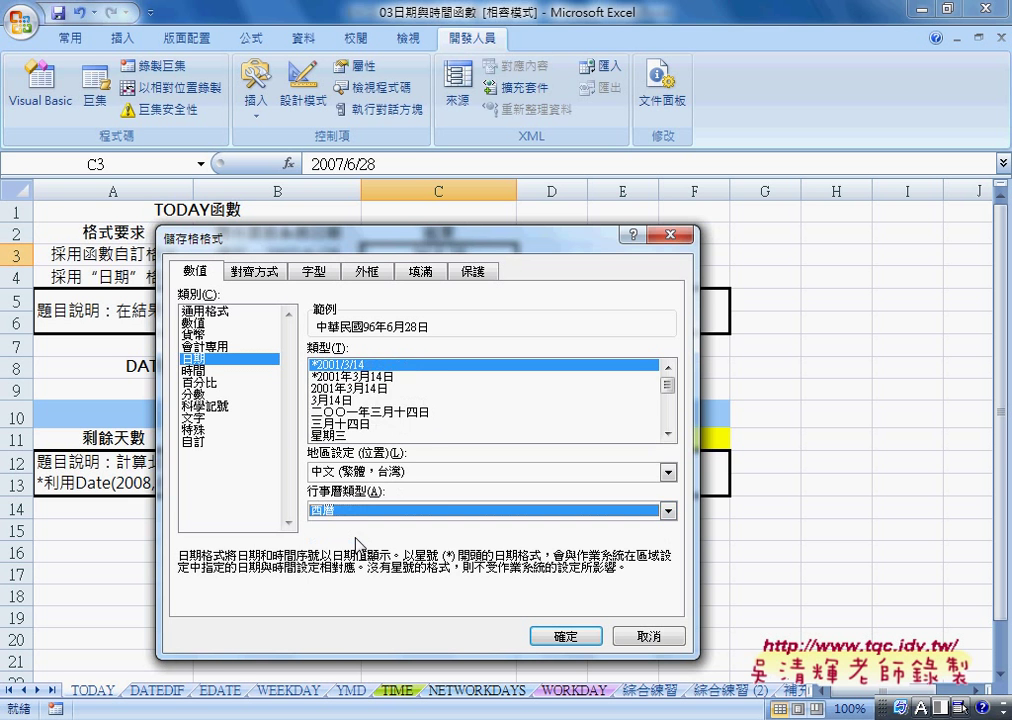
pyautogui.click(669, 435)
pyautogui.doubleClick(669, 435)
pyautogui.click(330, 413)
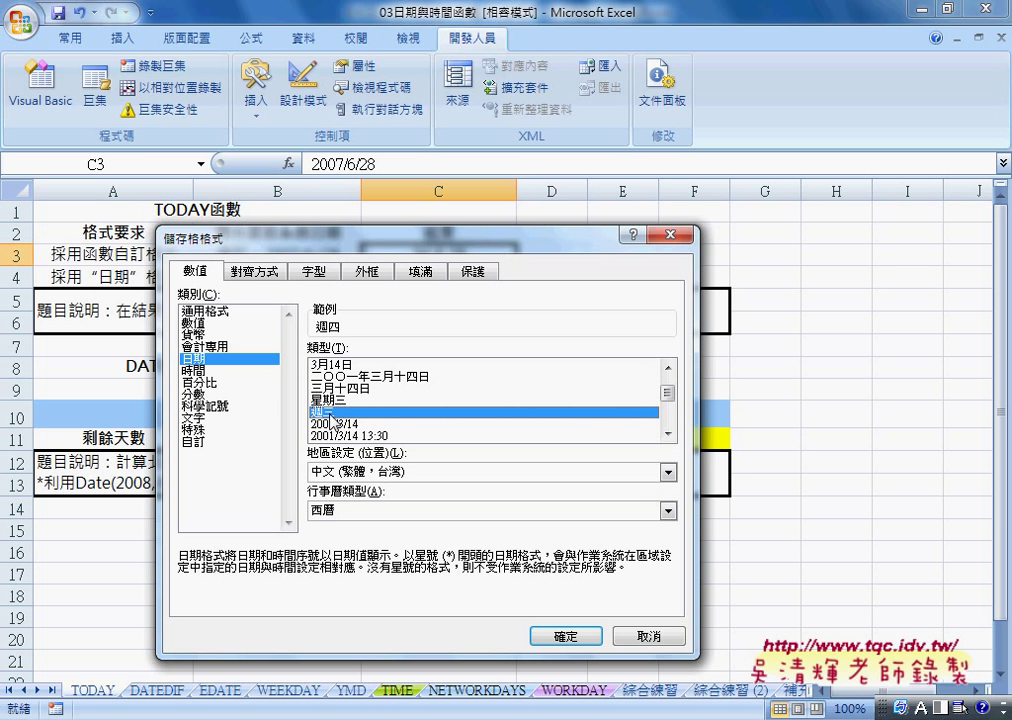
pyautogui.click(193, 442)
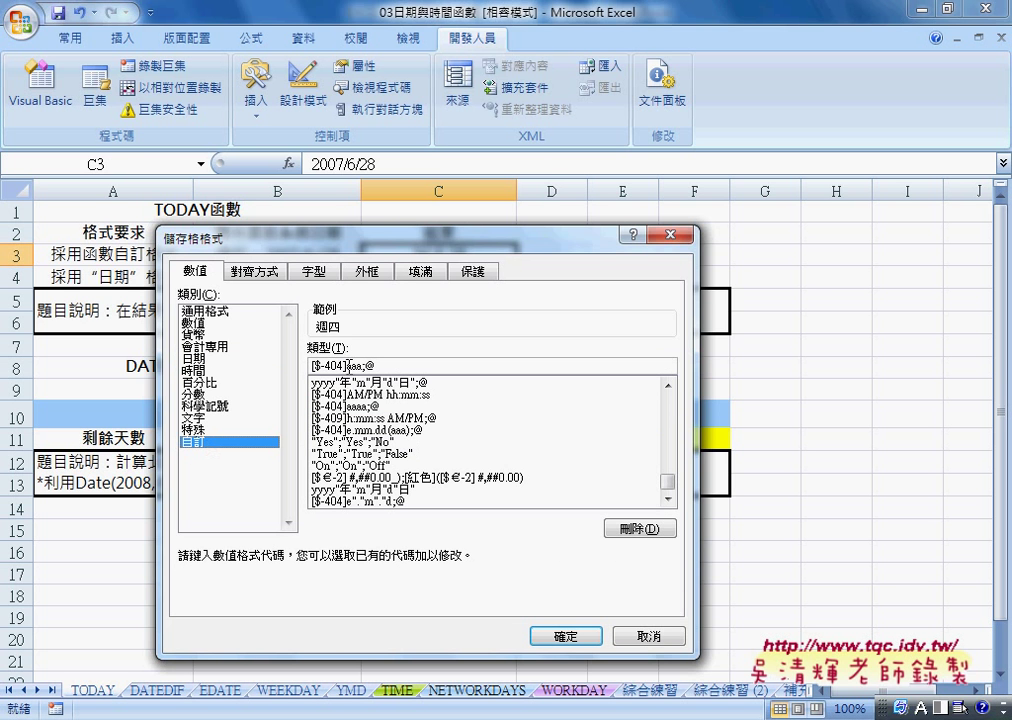
pyautogui.moveTo(349, 366); pyautogui.dragTo(364, 366)
pyautogui.click(649, 636)
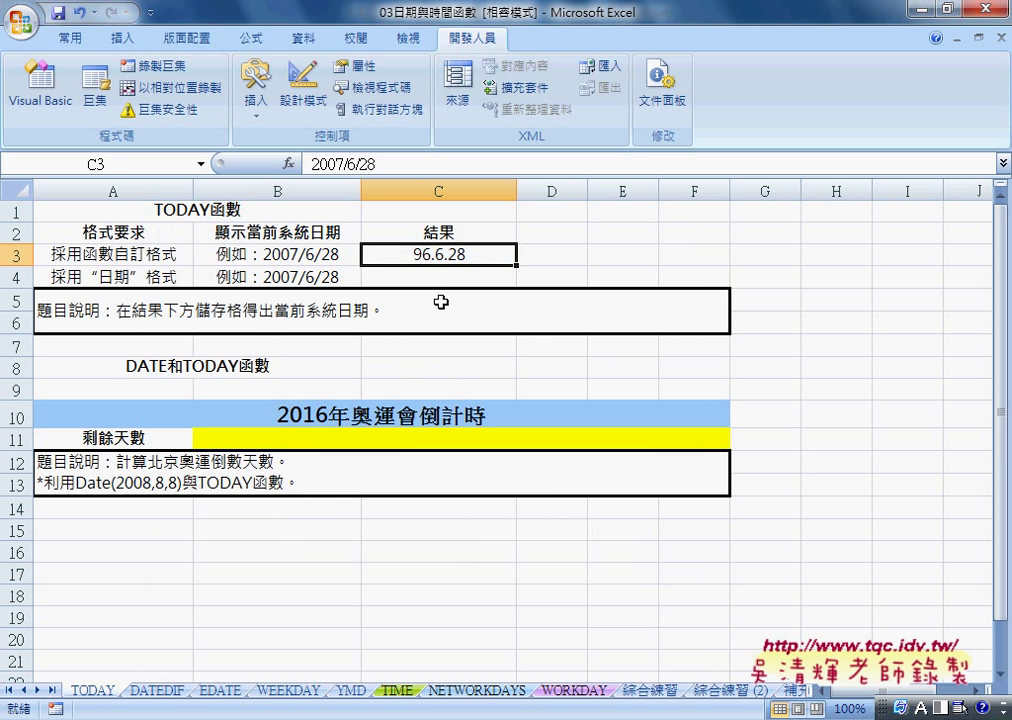
# Step: Add (aaa) to C3's custom format so it reads 96.6.28(週四)
pyautogui.rightClick(441, 257)
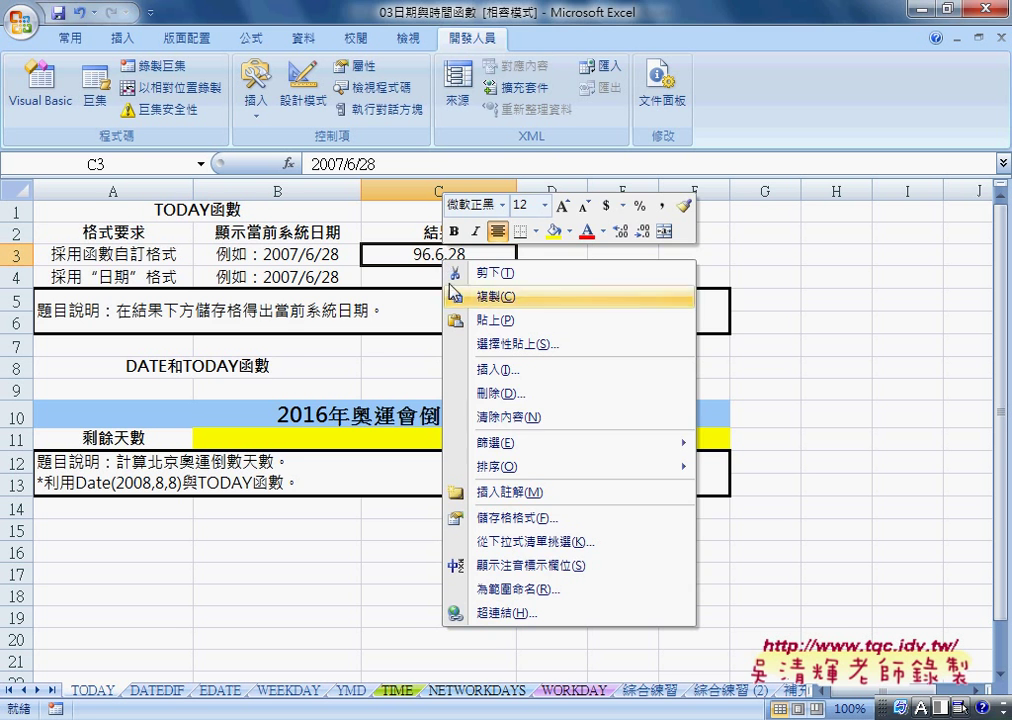
pyautogui.click(513, 519)
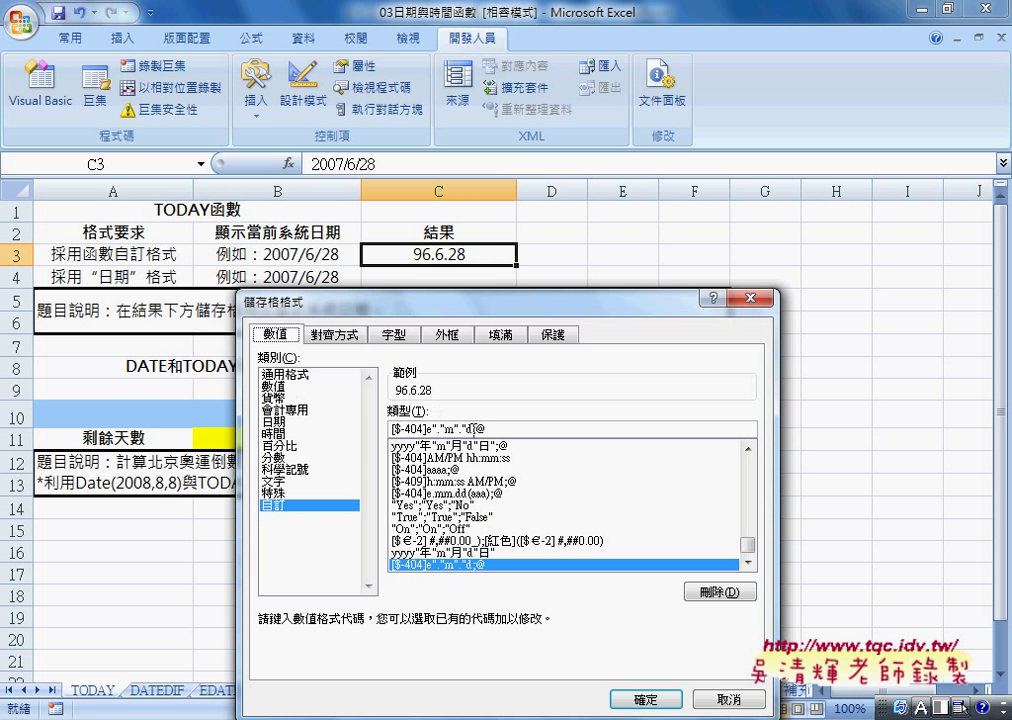
pyautogui.write('(')
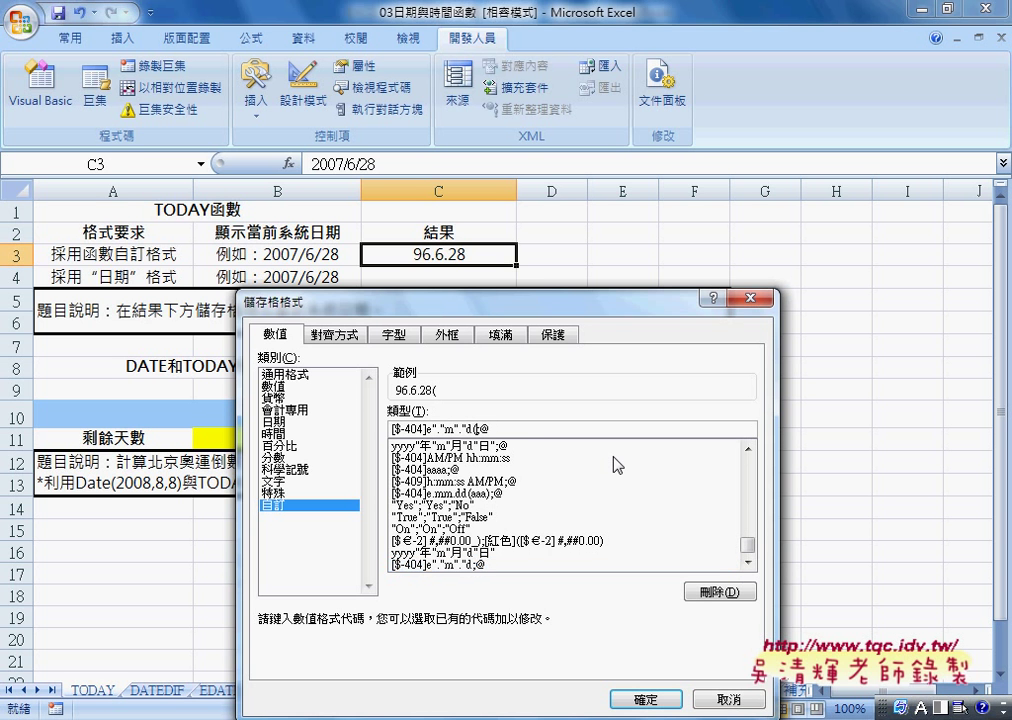
pyautogui.write(')')
pyautogui.write('aa')
pyautogui.write('a')
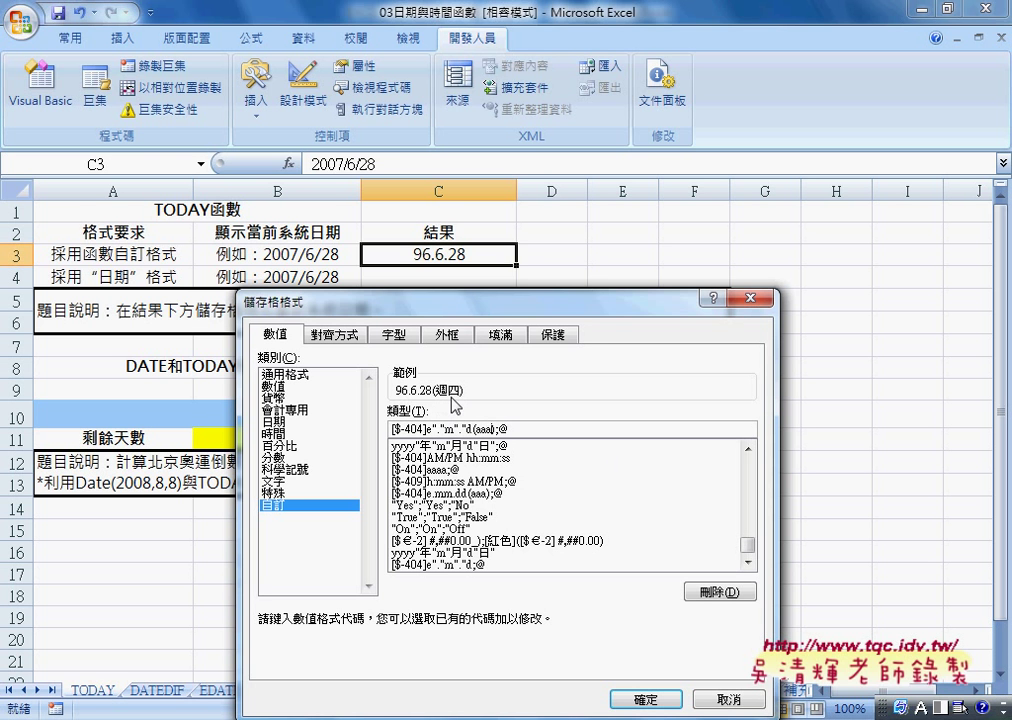
pyautogui.click(655, 705)
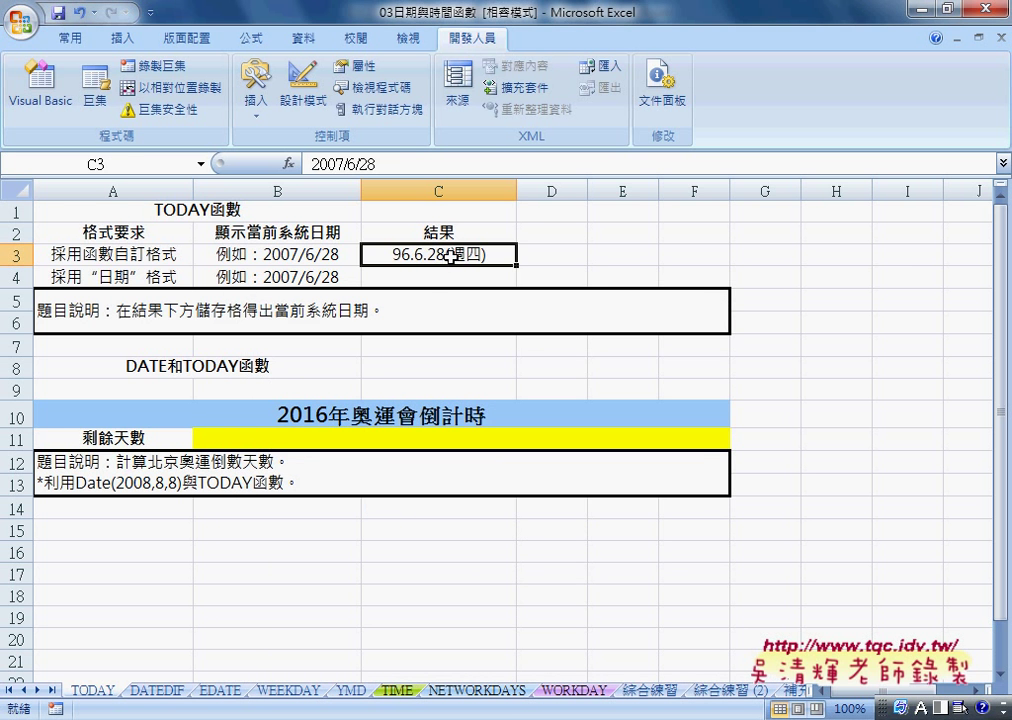
pyautogui.rightClick(450, 258)
pyautogui.click(510, 519)
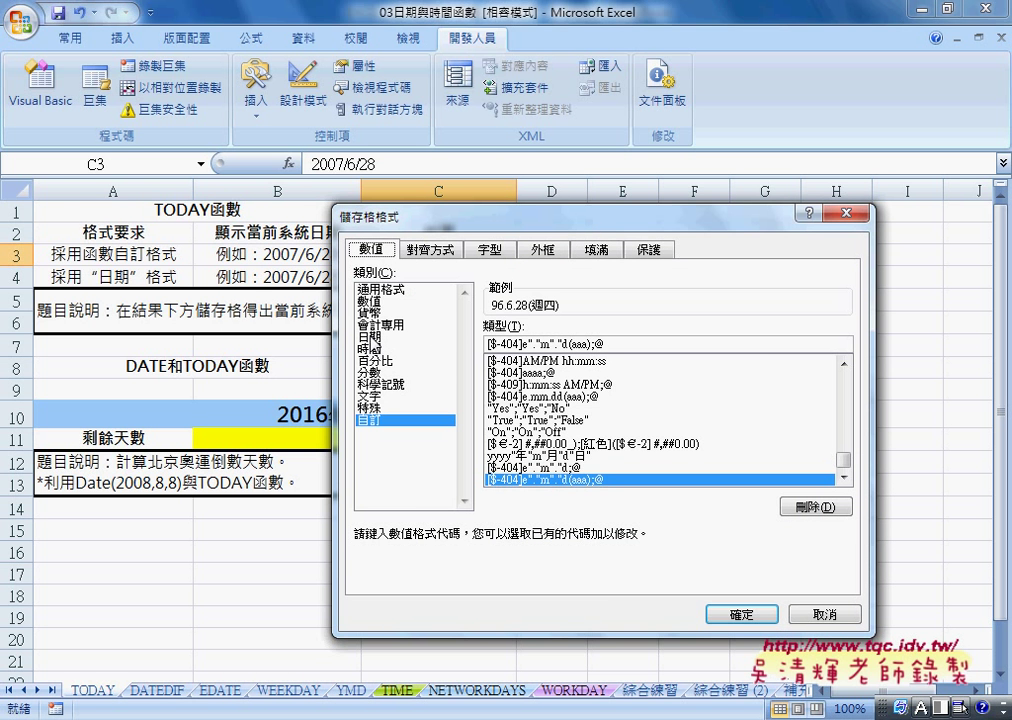
pyautogui.click(526, 343)
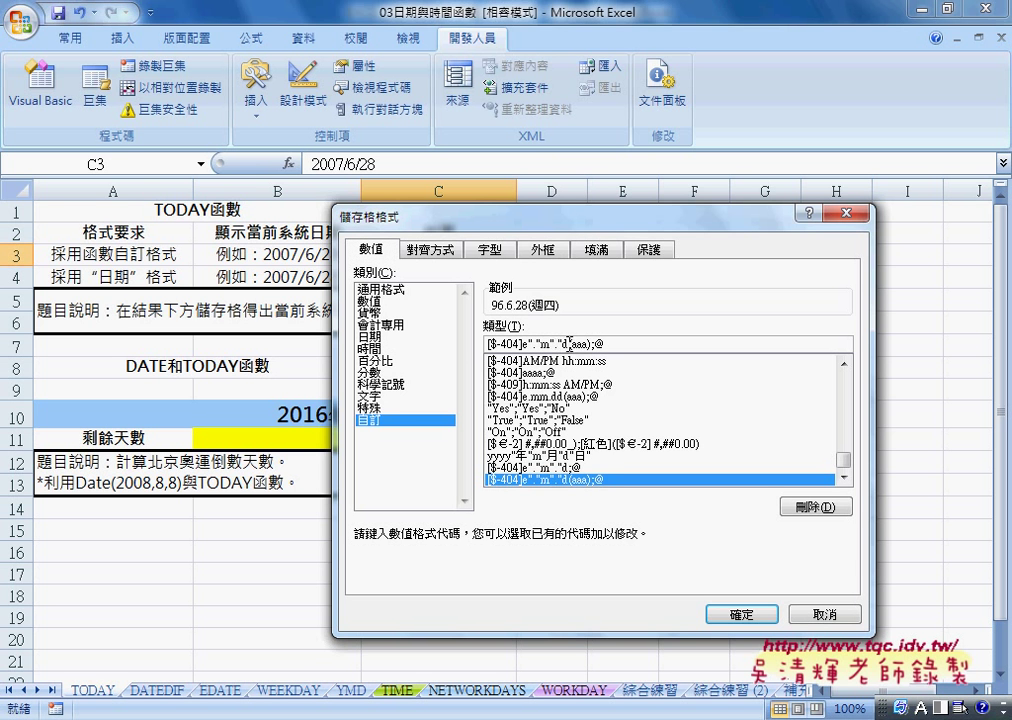
pyautogui.moveTo(570, 344); pyautogui.dragTo(589, 344)
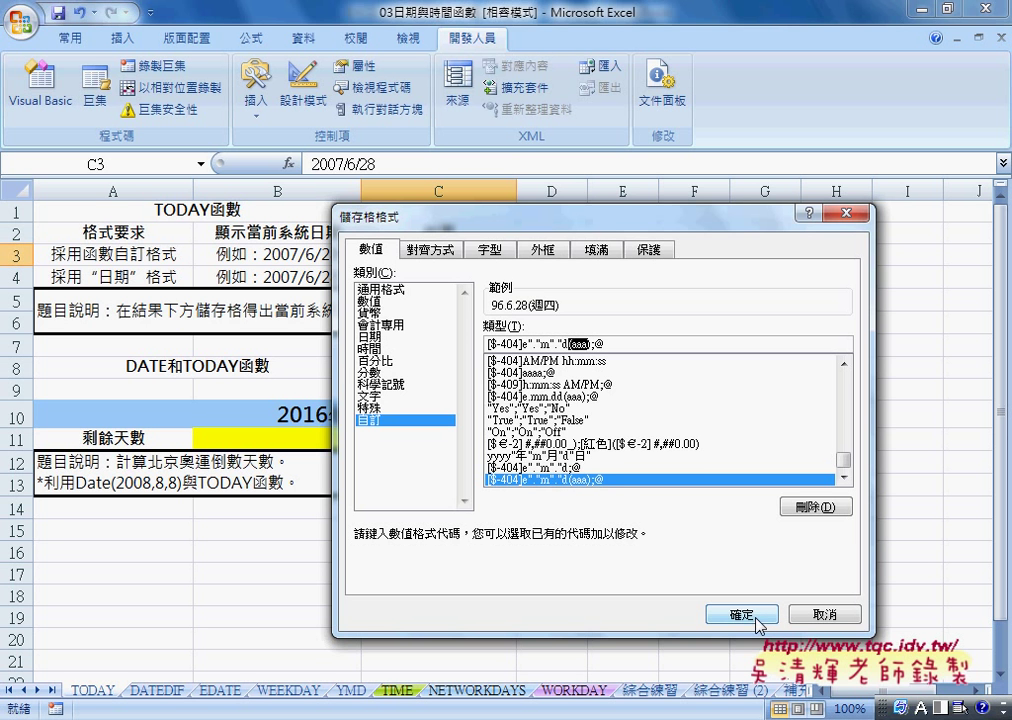
pyautogui.moveTo(478, 215); pyautogui.dragTo(538, 189)
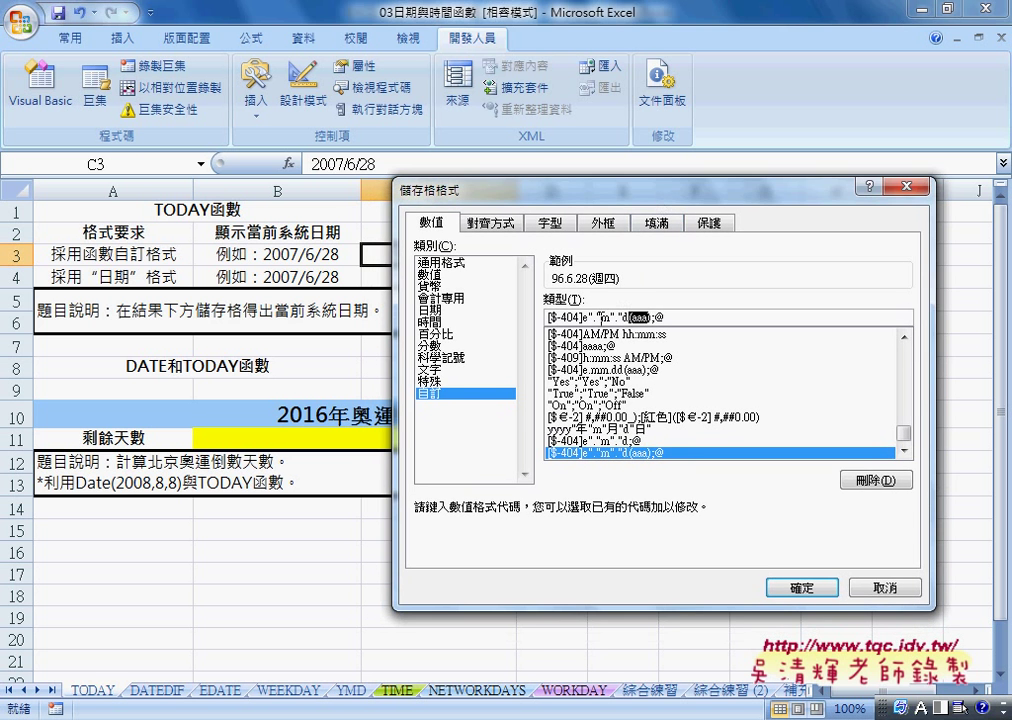
pyautogui.click(801, 589)
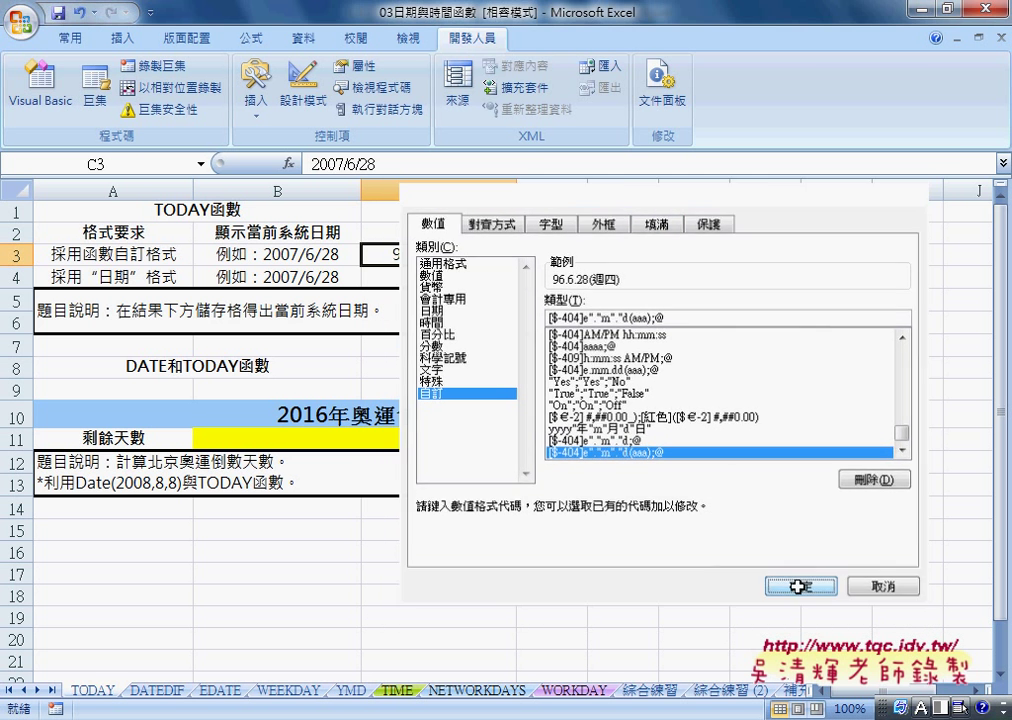
pyautogui.click(426, 440)
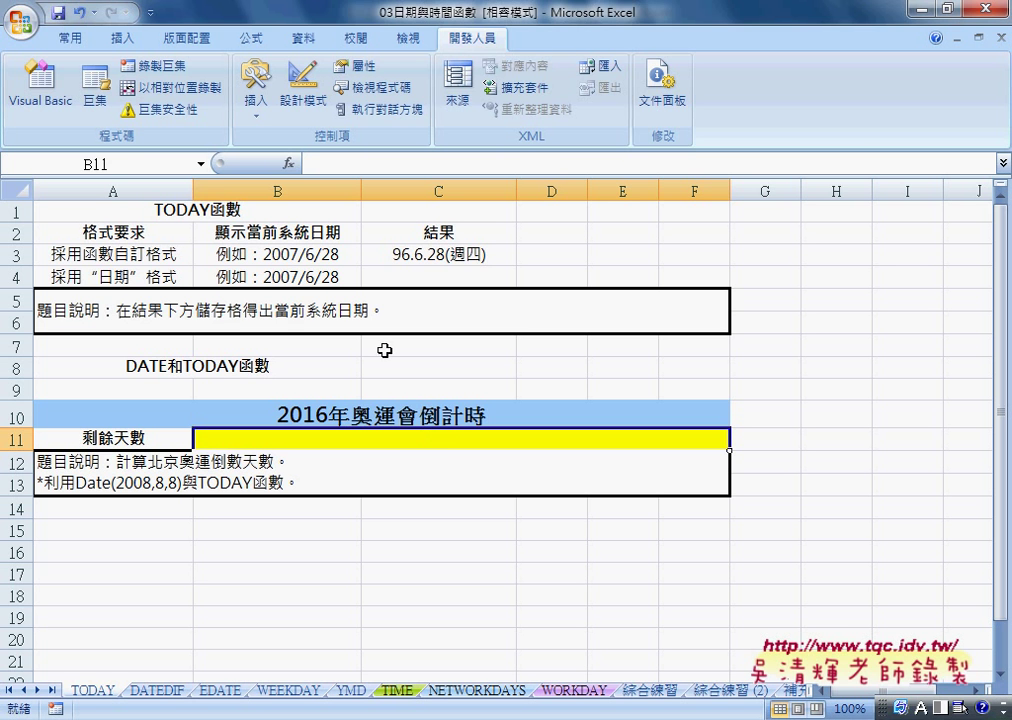
# Step: Type =datedif(today(),"2016/8/16" into B11's formula bar
pyautogui.click(321, 160)
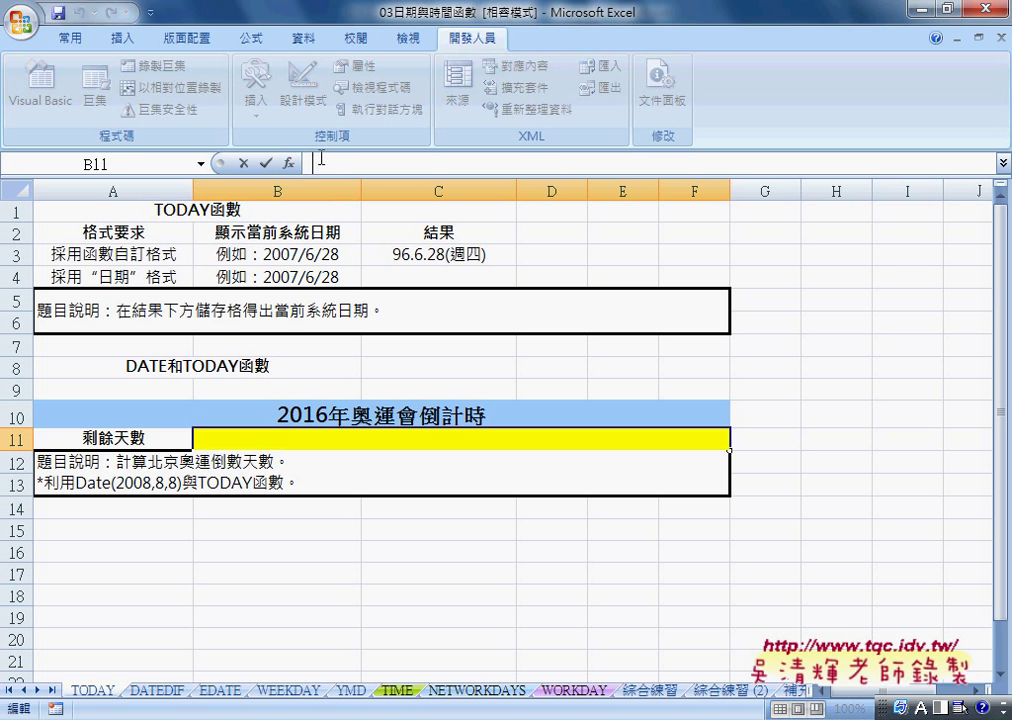
pyautogui.write('=d')
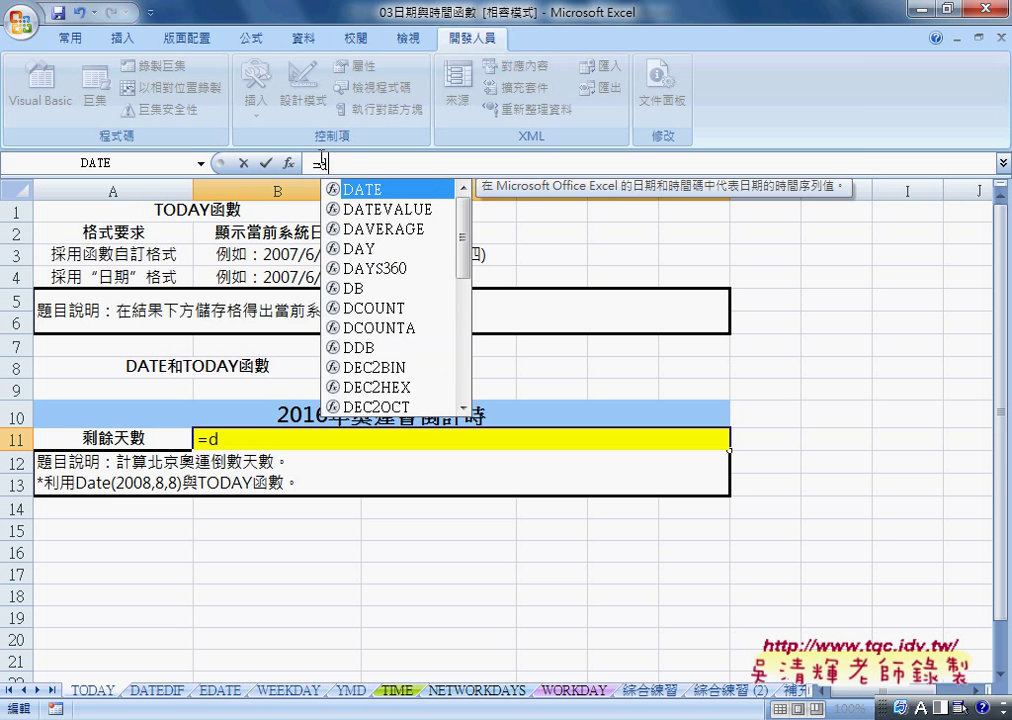
pyautogui.write('atedif')
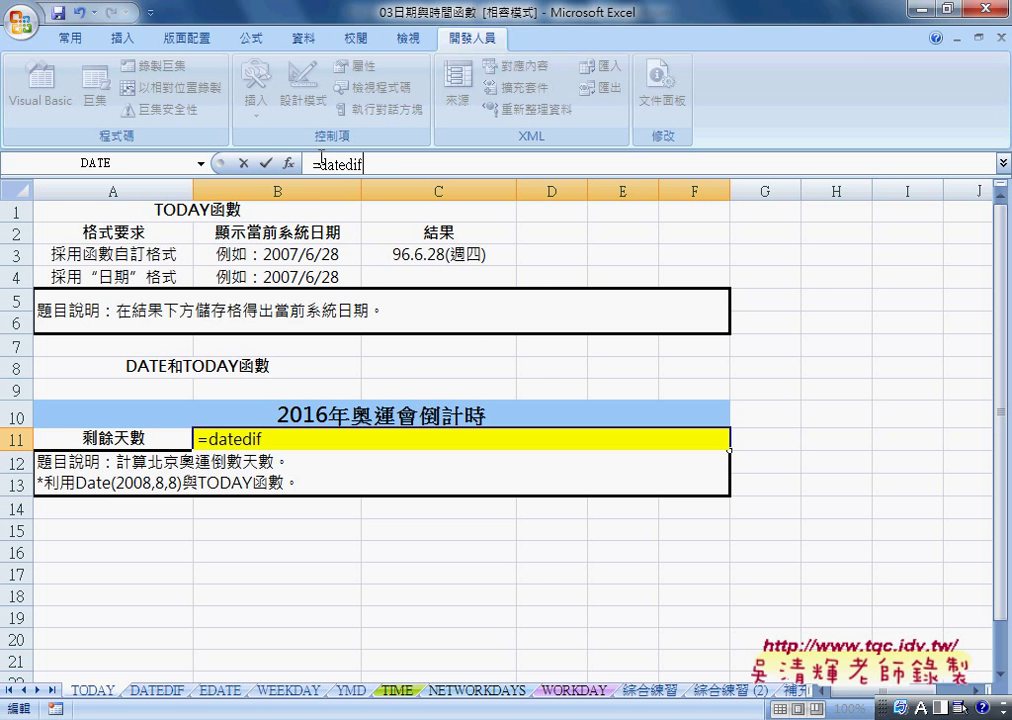
pyautogui.write('(')
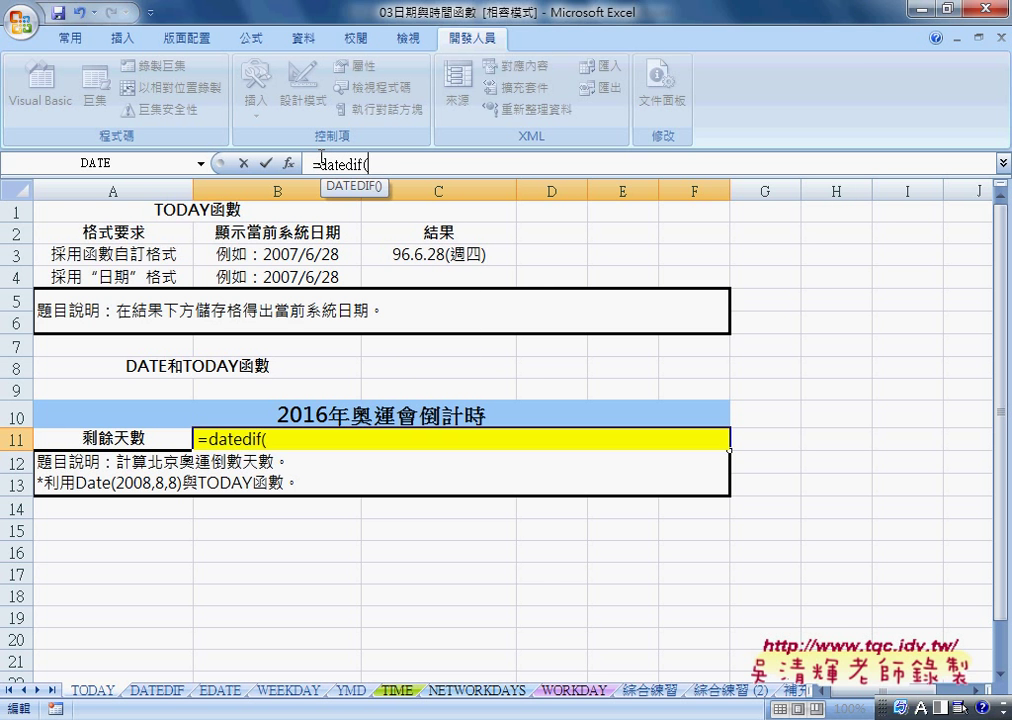
pyautogui.write('t')
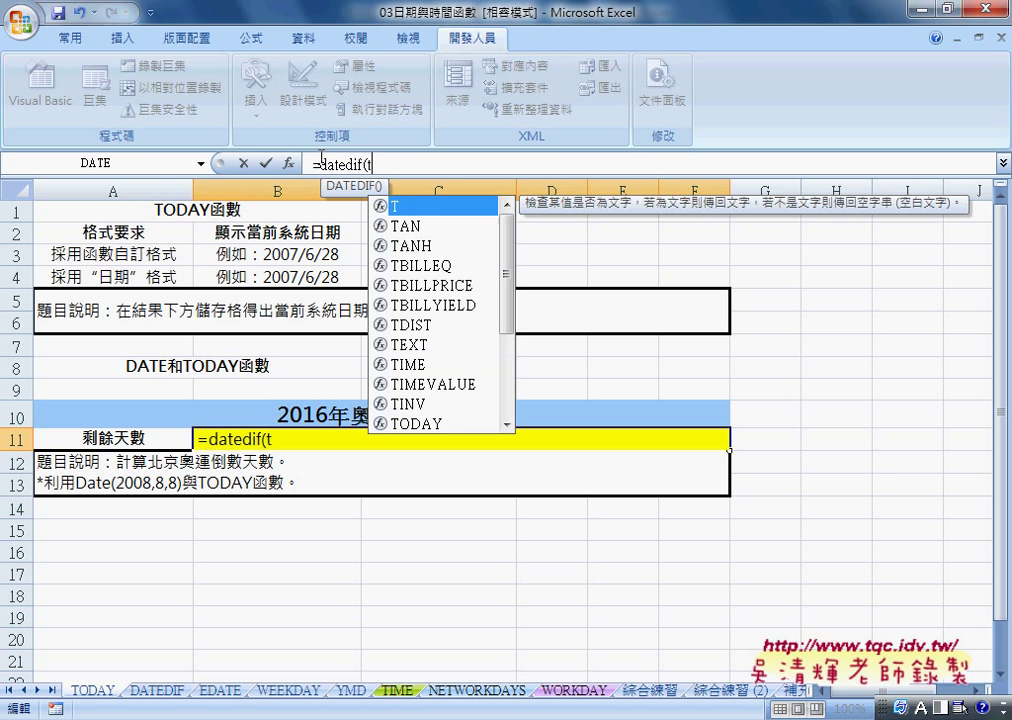
pyautogui.write('oda')
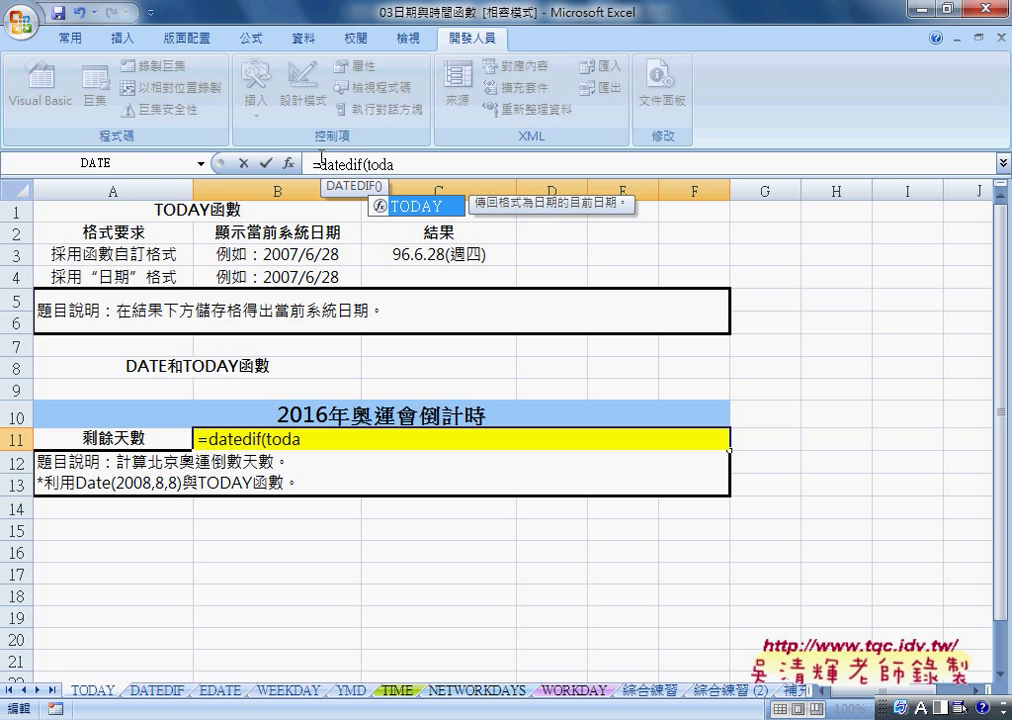
pyautogui.write('y(),')
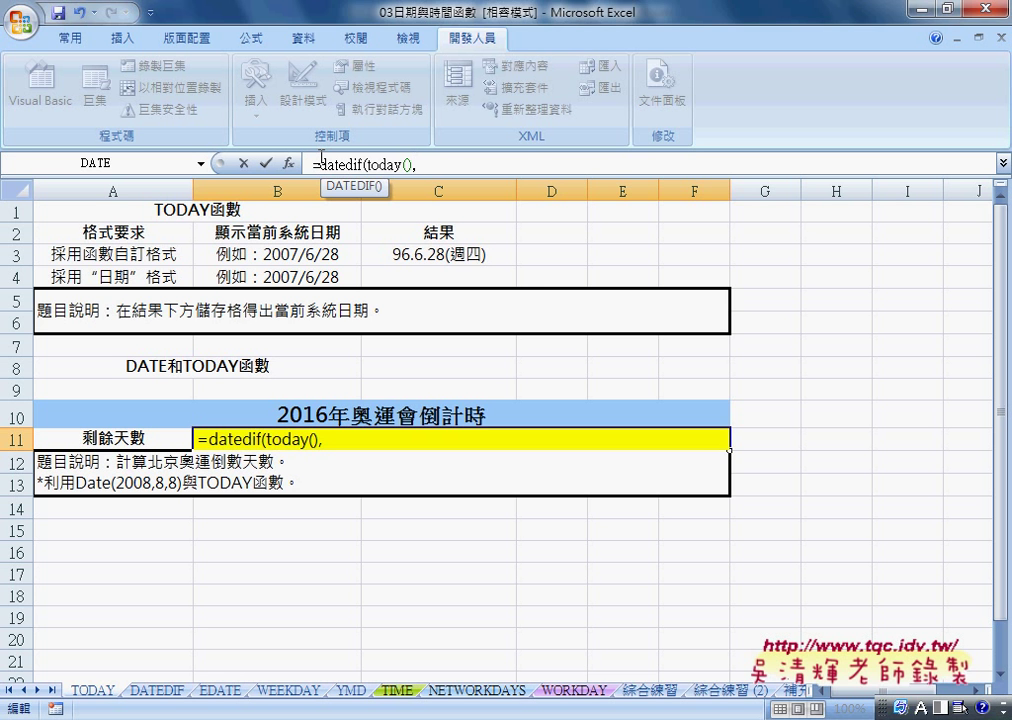
pyautogui.write('"2')
pyautogui.write('016/')
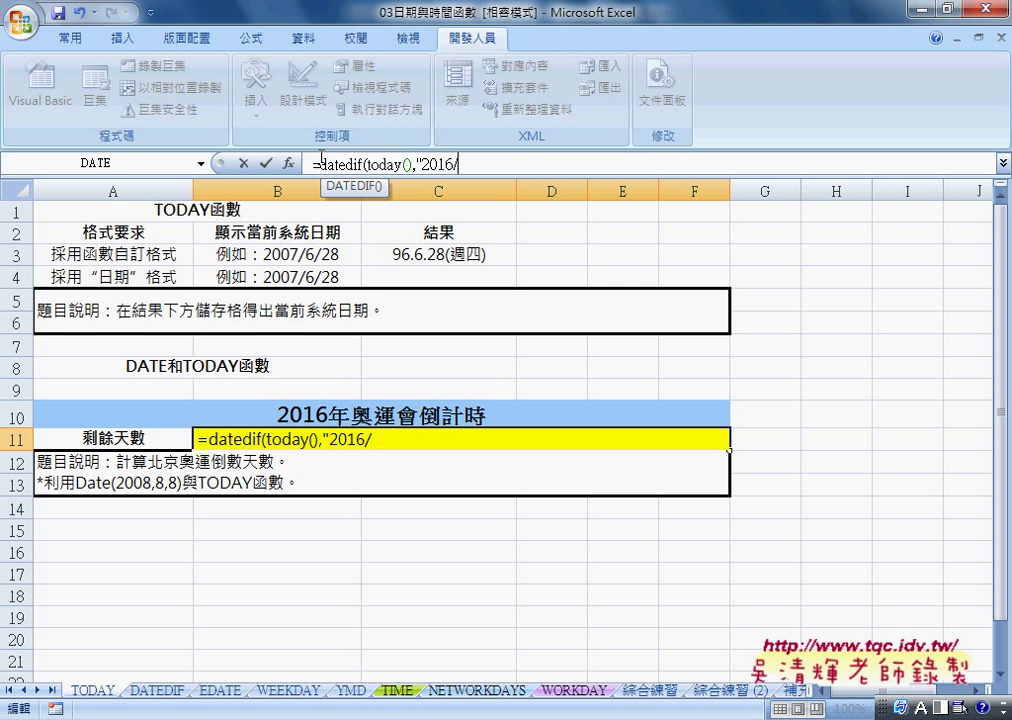
pyautogui.write('8/16')
pyautogui.write('"')
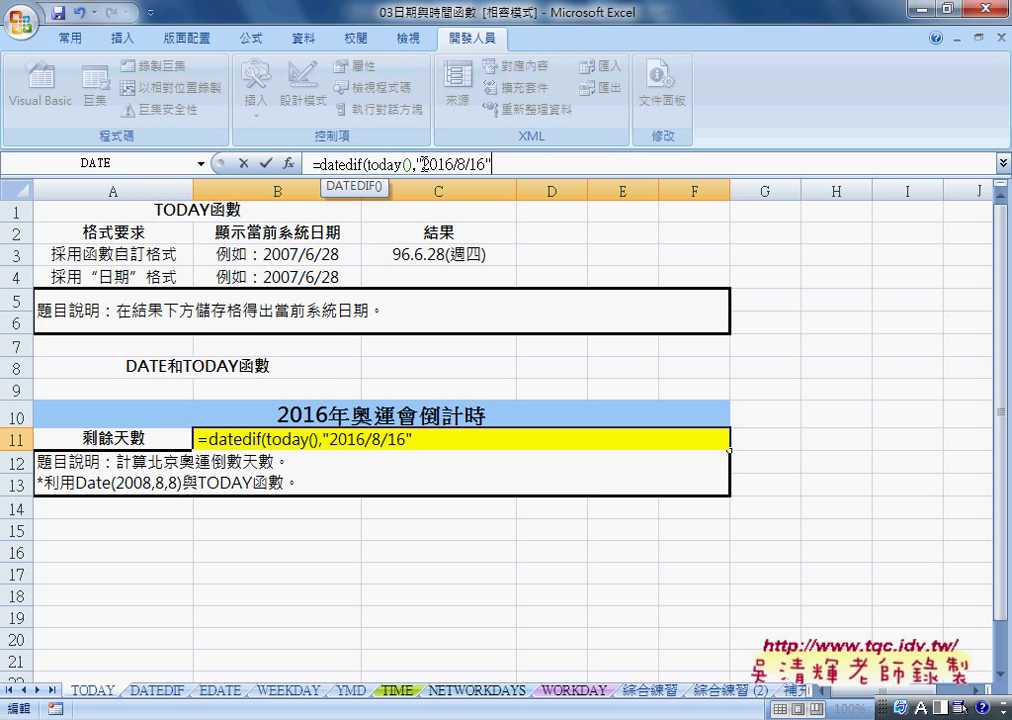
# Step: Correct the date text and add ,"D") to commit =DATEDIF(TODAY(),"2016/8/16","D") in B11
pyautogui.moveTo(421, 163); pyautogui.dragTo(488, 163)
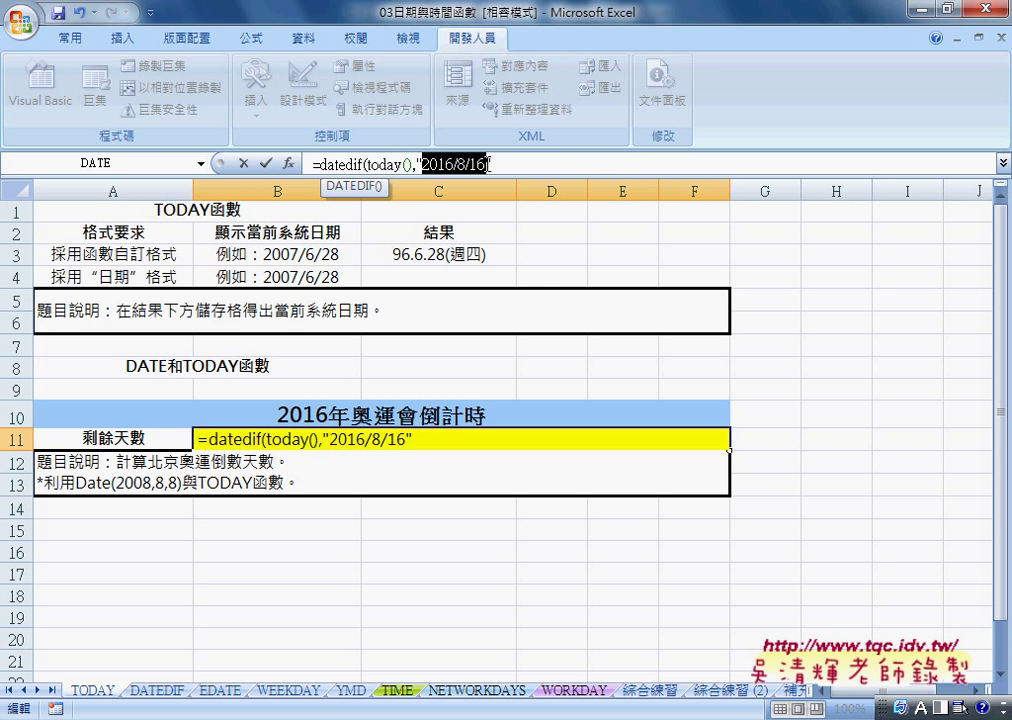
pyautogui.click(517, 165)
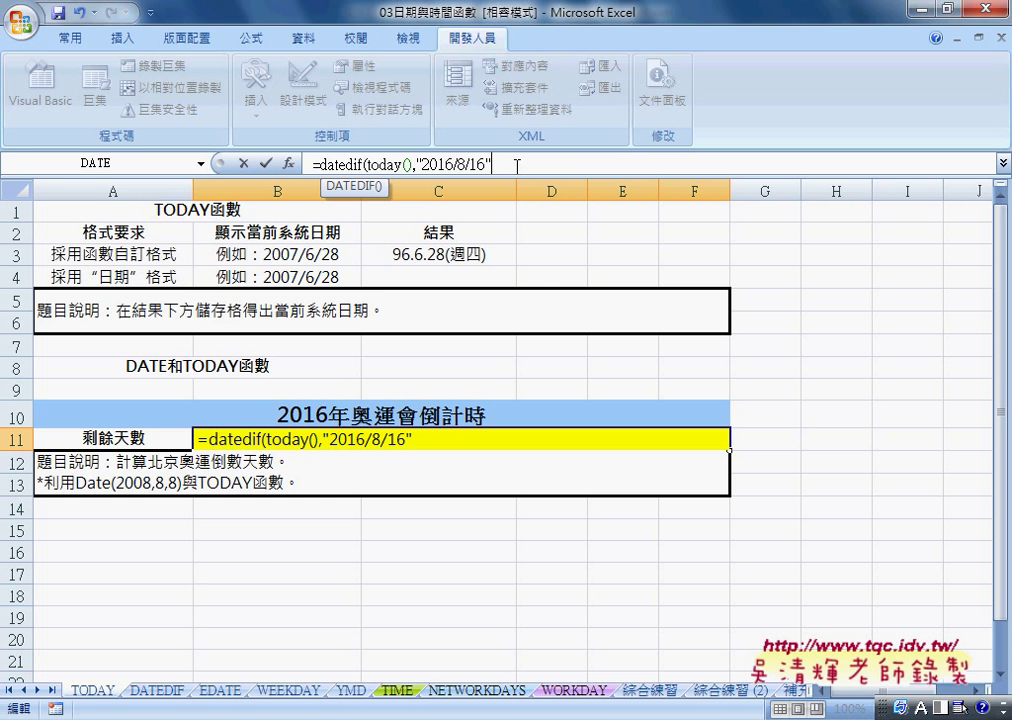
pyautogui.press('BackSpace')
pyautogui.press('BackSpace')
pyautogui.press('BackSpace')
pyautogui.press('BackSpace')
pyautogui.press('BackSpace')
pyautogui.write('8/16"')
pyautogui.write(',')
pyautogui.write('D')
pyautogui.write('"')
pyautogui.write(')')
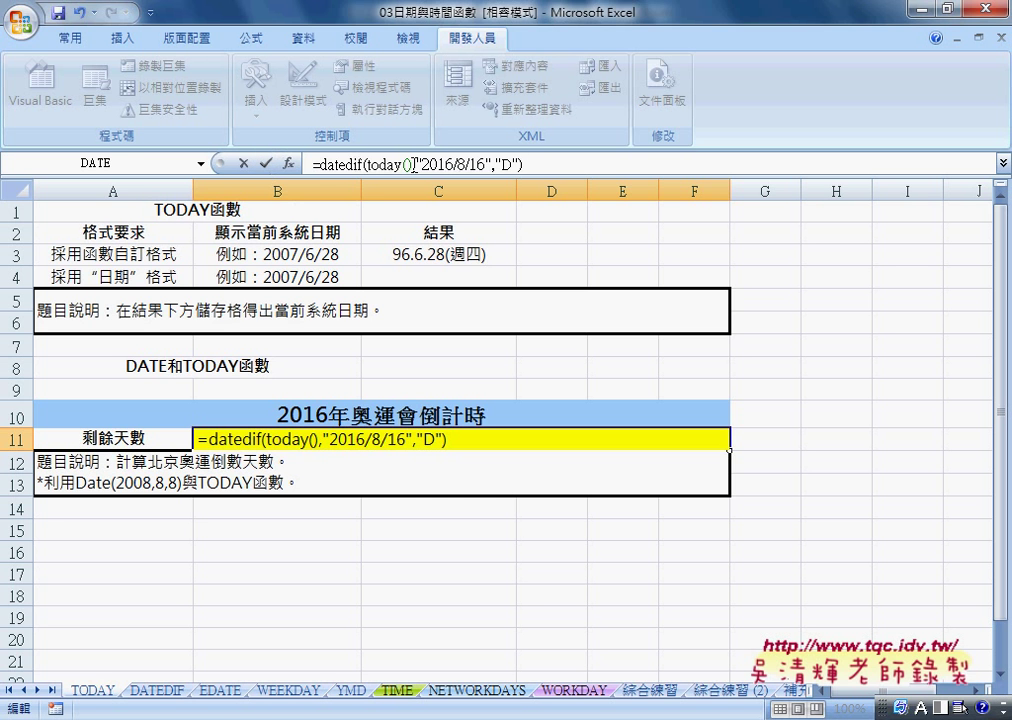
pyautogui.moveTo(416, 164); pyautogui.dragTo(493, 164)
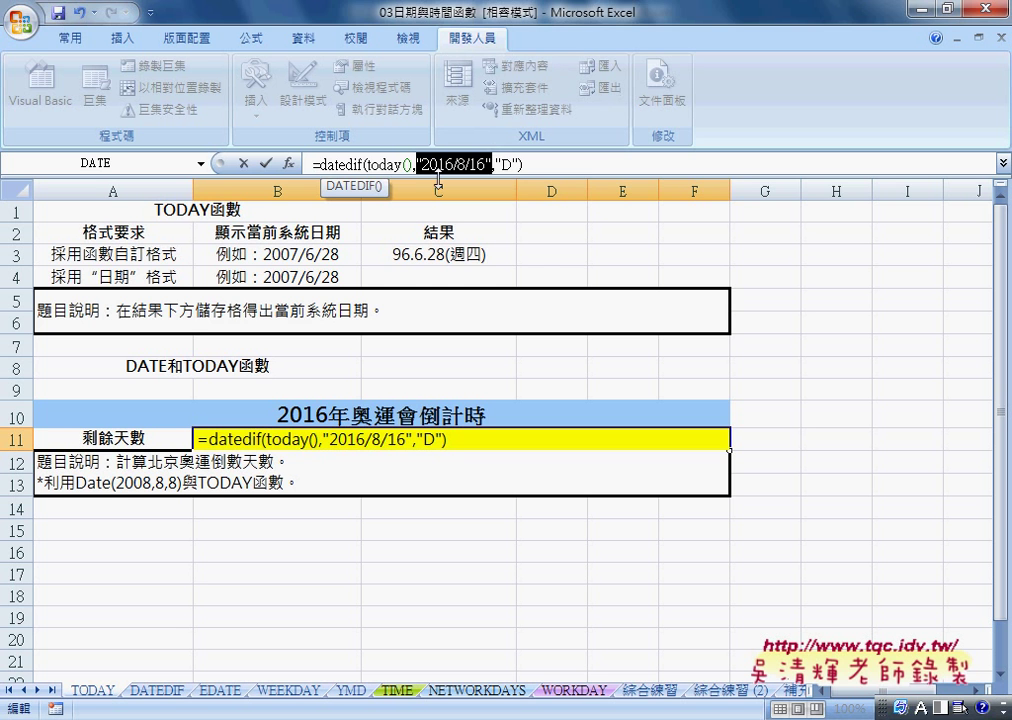
pyautogui.click(266, 164)
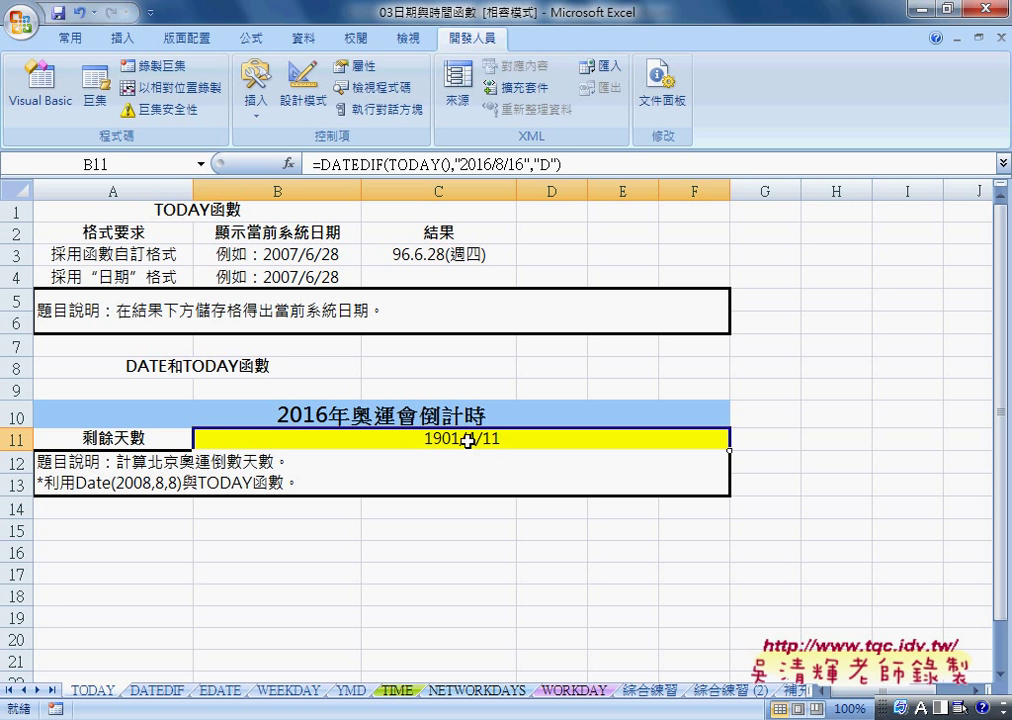
# Step: Apply the General number format to B11 so it shows 467 days
pyautogui.rightClick(476, 447)
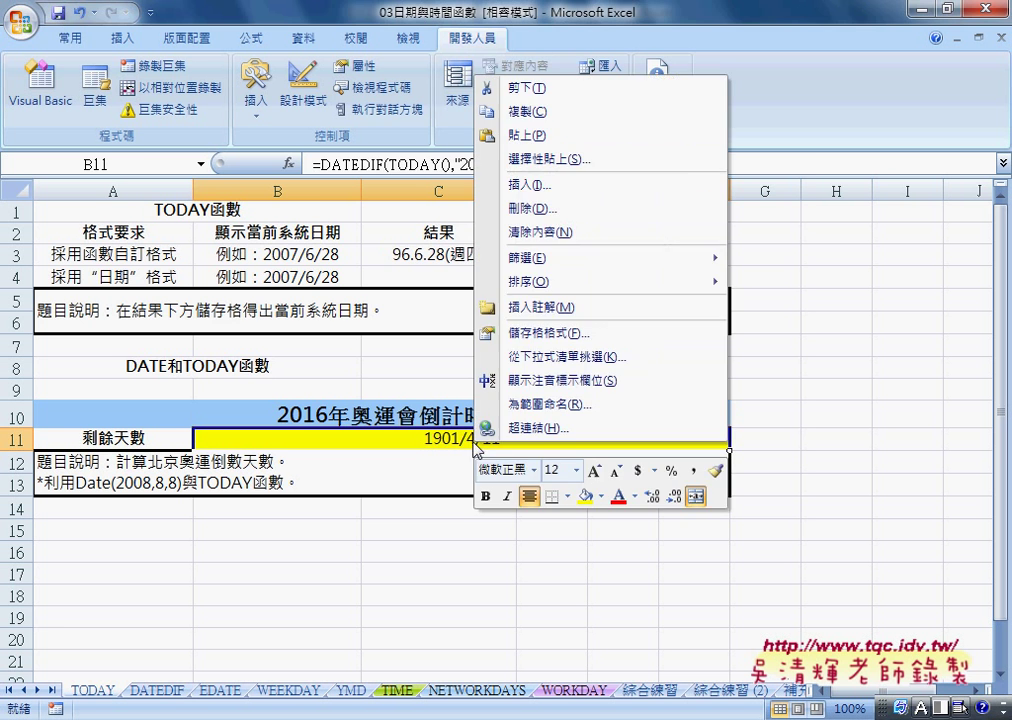
pyautogui.click(535, 333)
pyautogui.click(336, 200)
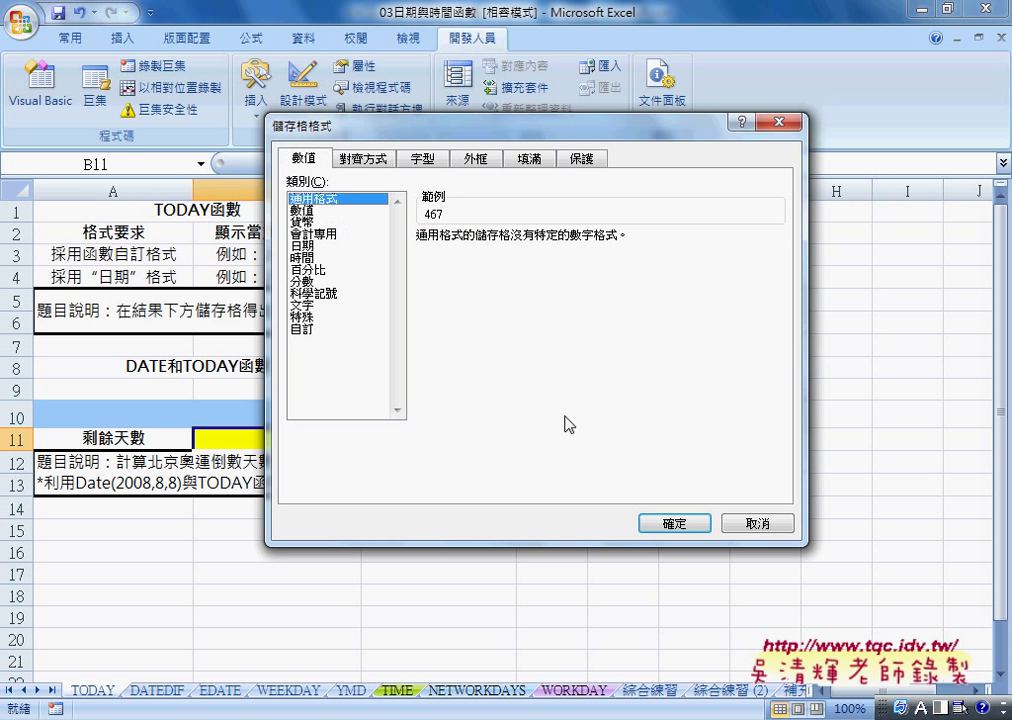
pyautogui.click(673, 525)
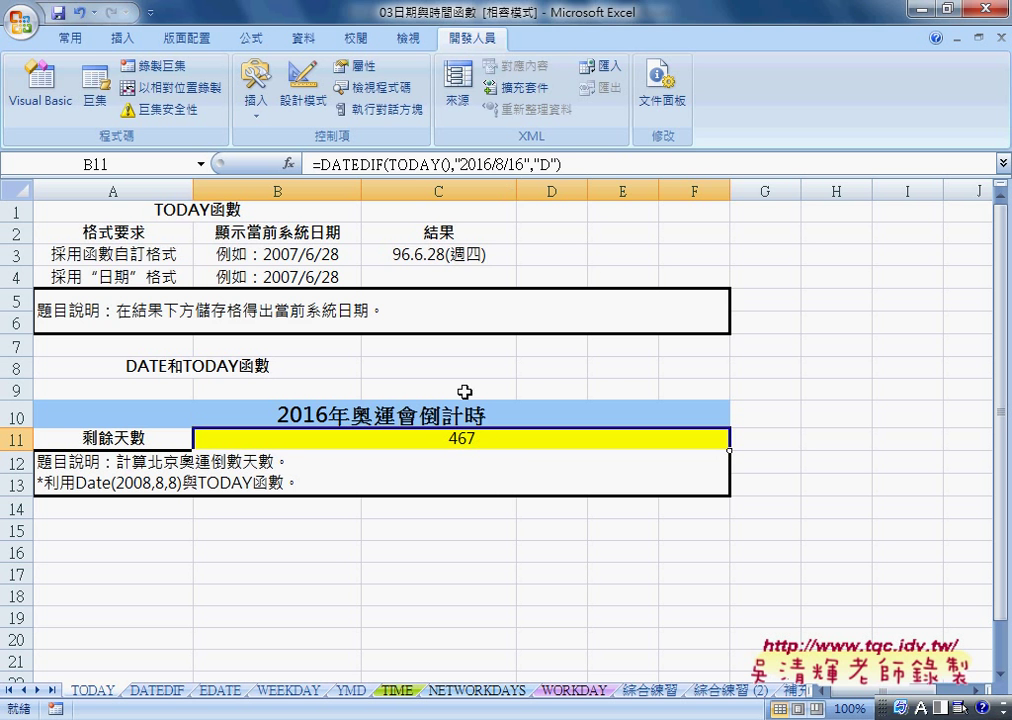
pyautogui.rightClick(463, 437)
pyautogui.click(470, 354)
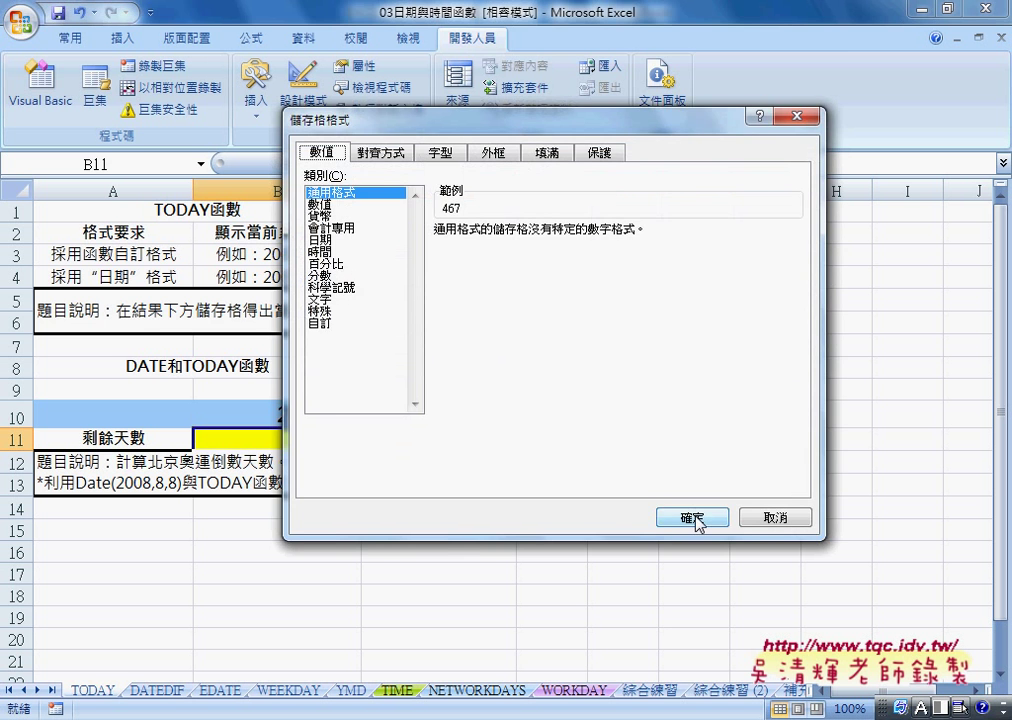
pyautogui.click(692, 518)
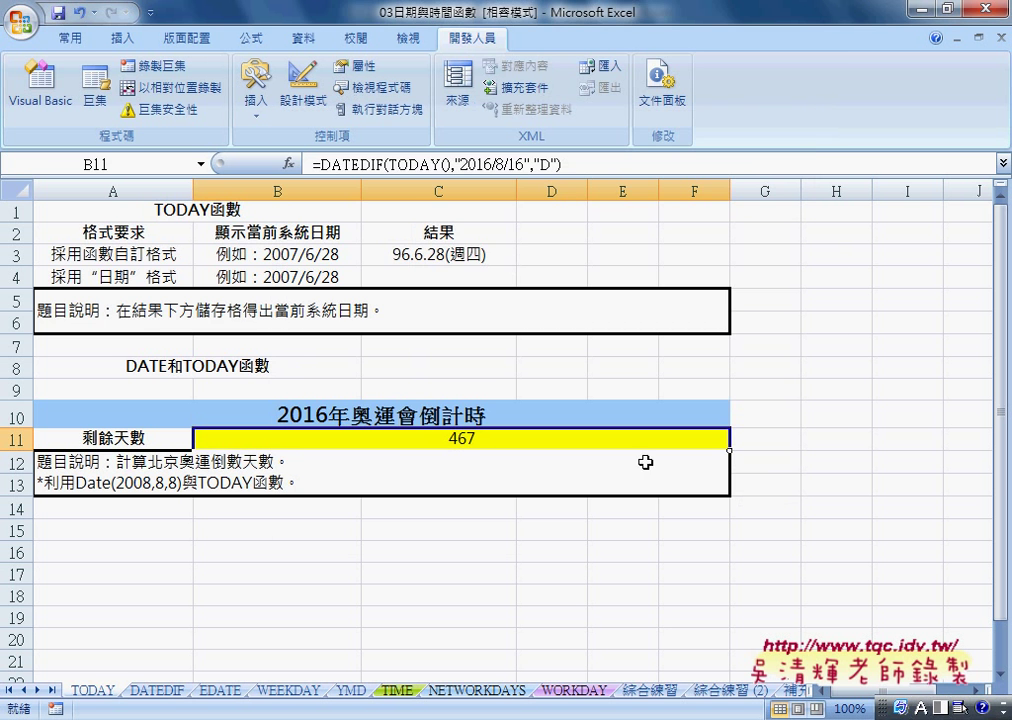
pyautogui.click(459, 162)
# Step: Delete "2016/8/16" from B11's formula and browse all functions for DATE
pyautogui.moveTo(459, 162); pyautogui.dragTo(530, 163)
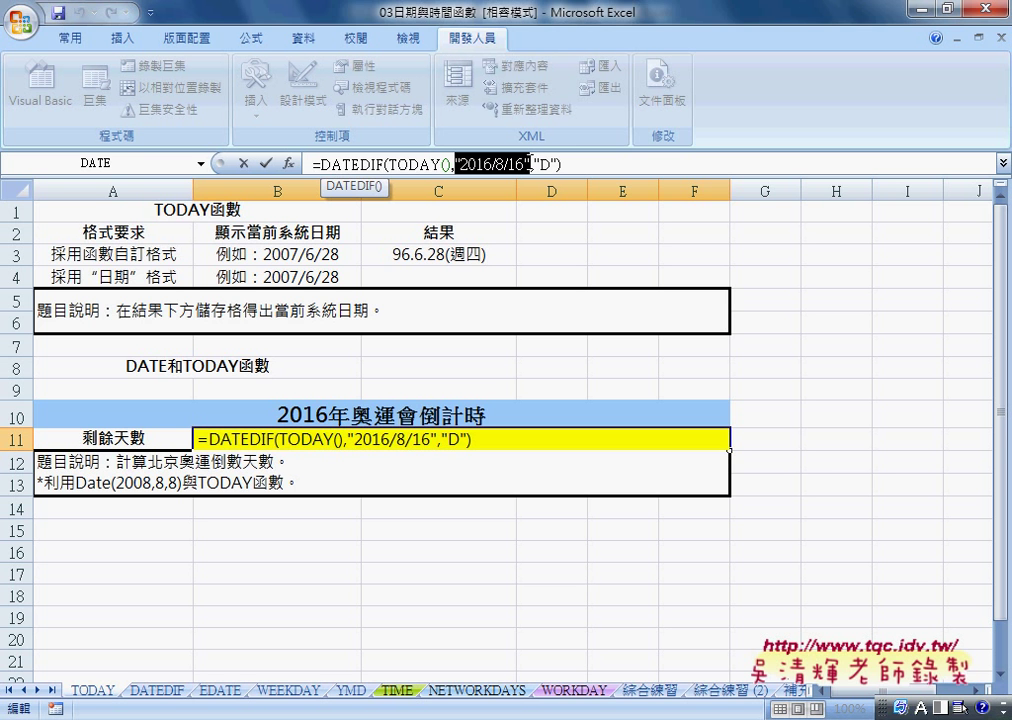
pyautogui.press('Delete')
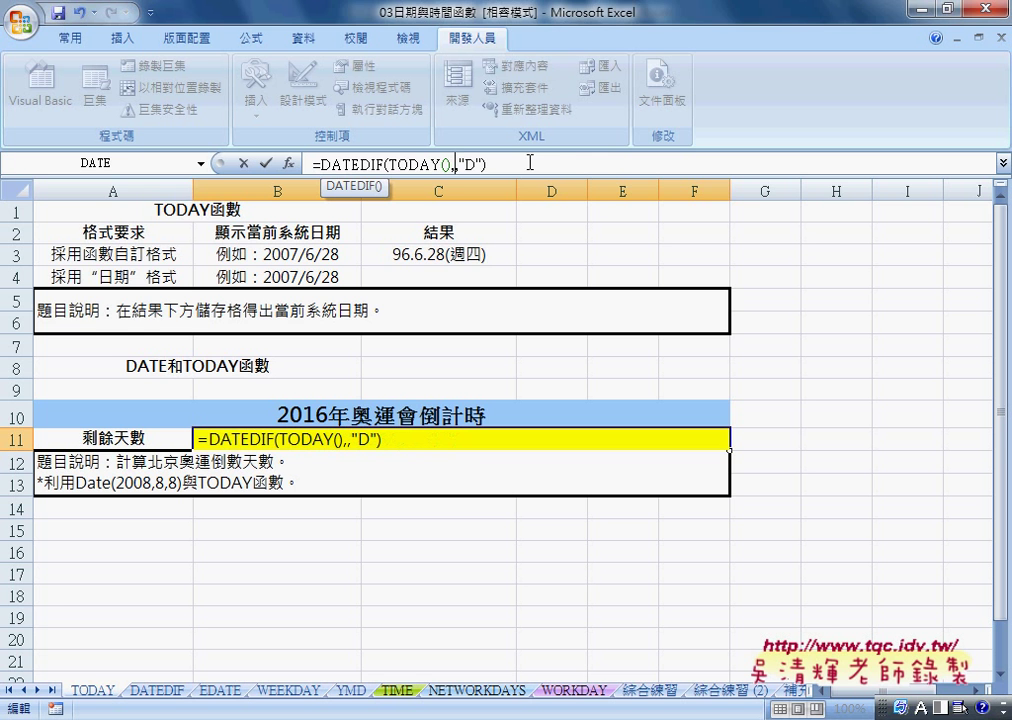
pyautogui.click(201, 164)
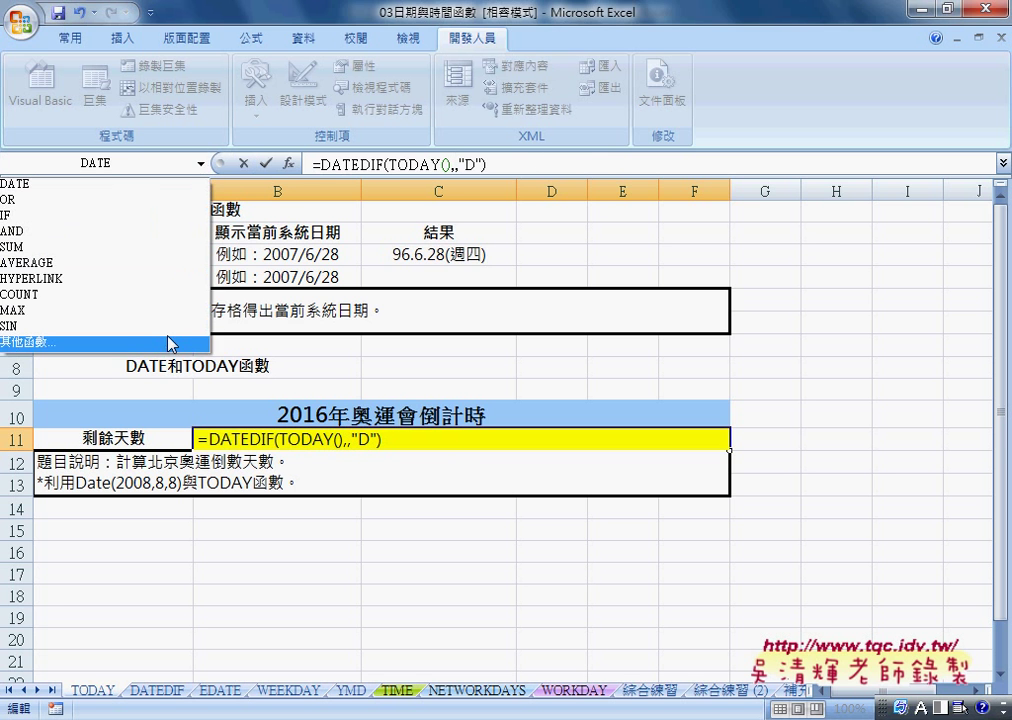
pyautogui.click(170, 343)
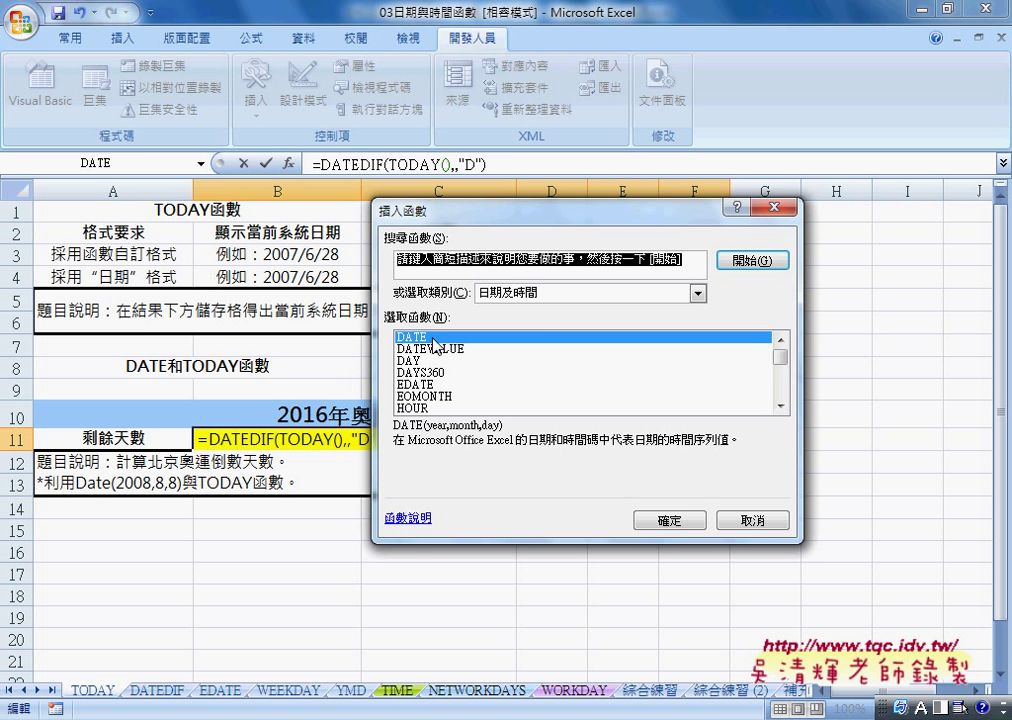
# Step: Insert DATE with year 2016, month 8 and day 16 as the end date
pyautogui.click(688, 521)
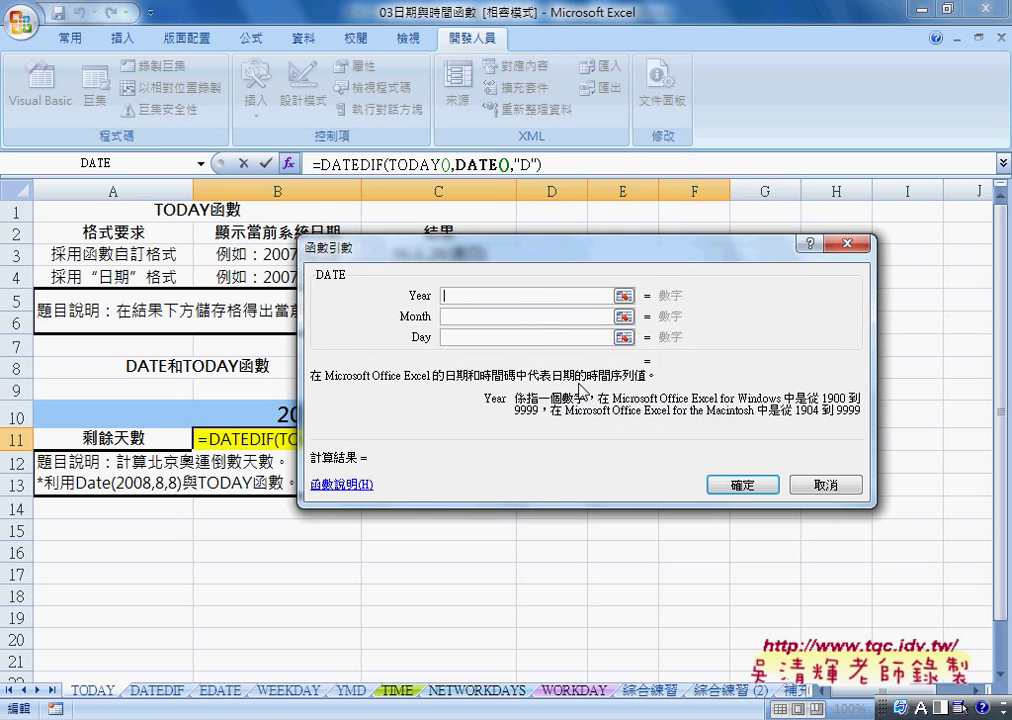
pyautogui.write('21')
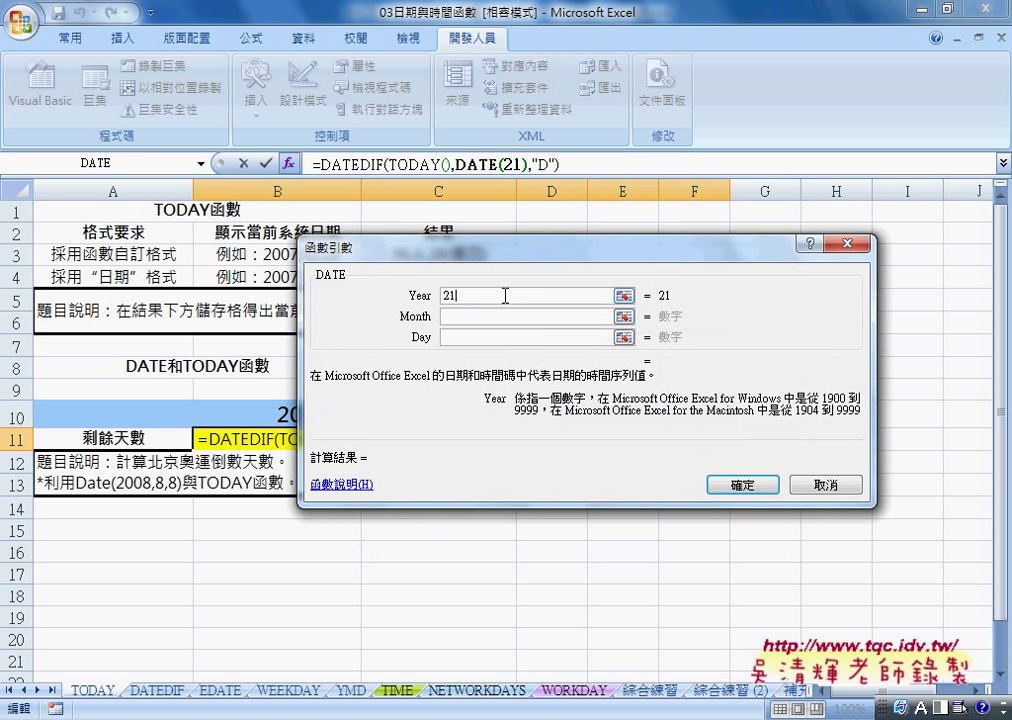
pyautogui.write('0')
pyautogui.press('BackSpace')
pyautogui.press('BackSpace')
pyautogui.write('016')
pyautogui.press('Tab')
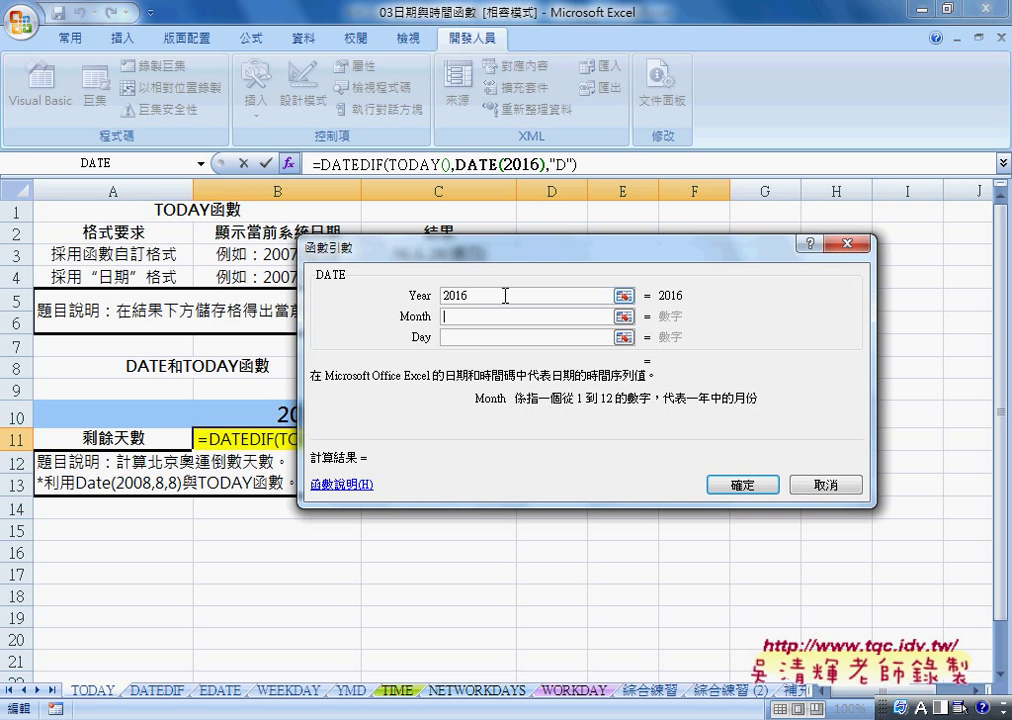
pyautogui.write('8')
pyautogui.press('Tab')
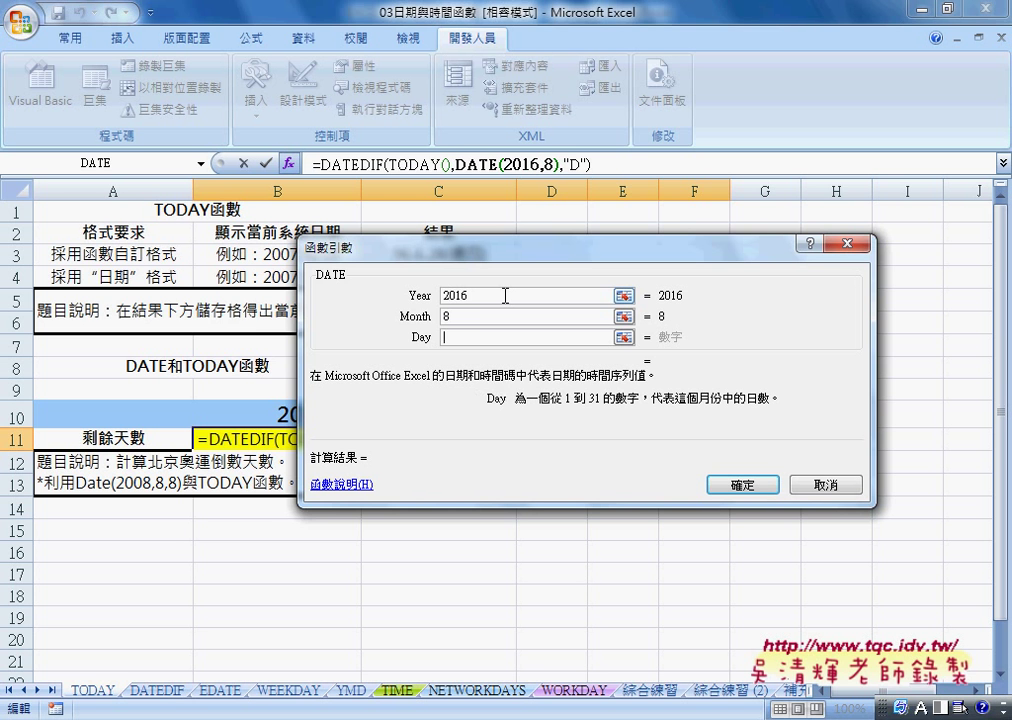
pyautogui.write('16')
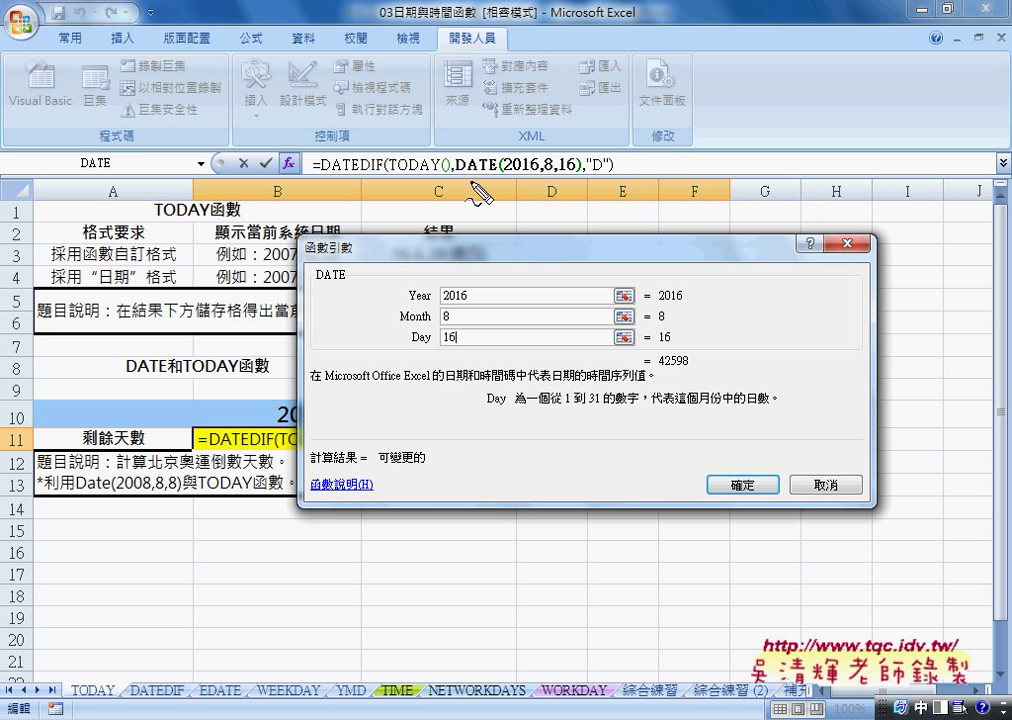
pyautogui.hotkey('ctrl', 'space')
pyautogui.moveTo(478, 177); pyautogui.dragTo(575, 178)
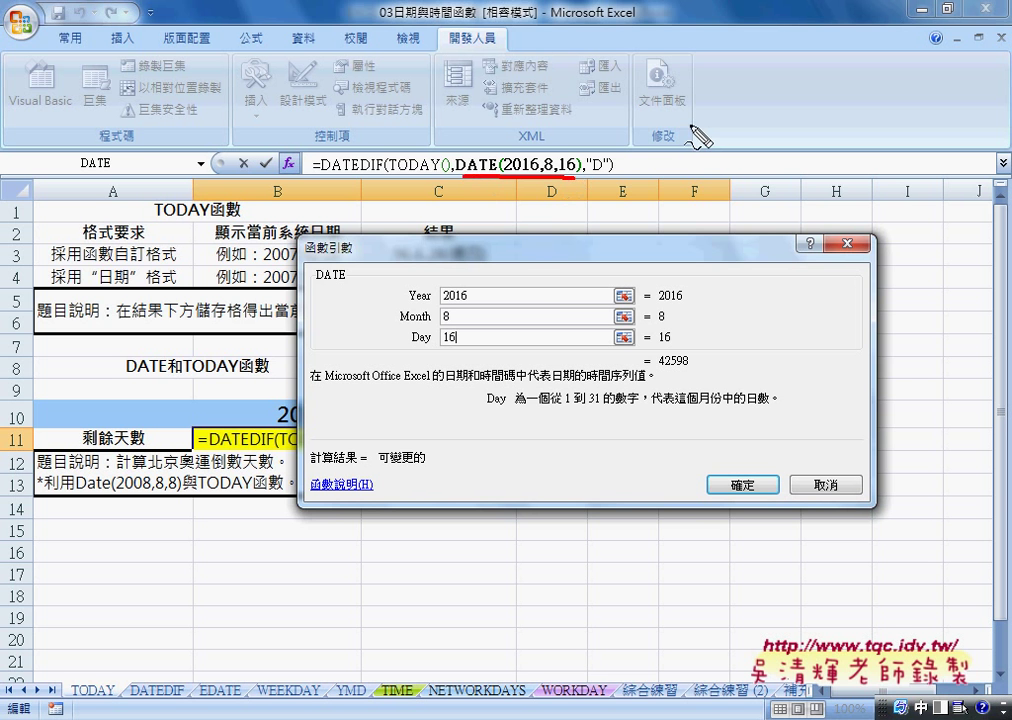
# Step: Review the DATE arguments and confirm =DATEDIF(TODAY(),DATE(2016,8,16),"D") in B11
pyautogui.moveTo(707, 118)
pyautogui.mouseDown()
pyautogui.moveTo(706, 132)
pyautogui.moveTo(757, 132)
pyautogui.mouseUp()
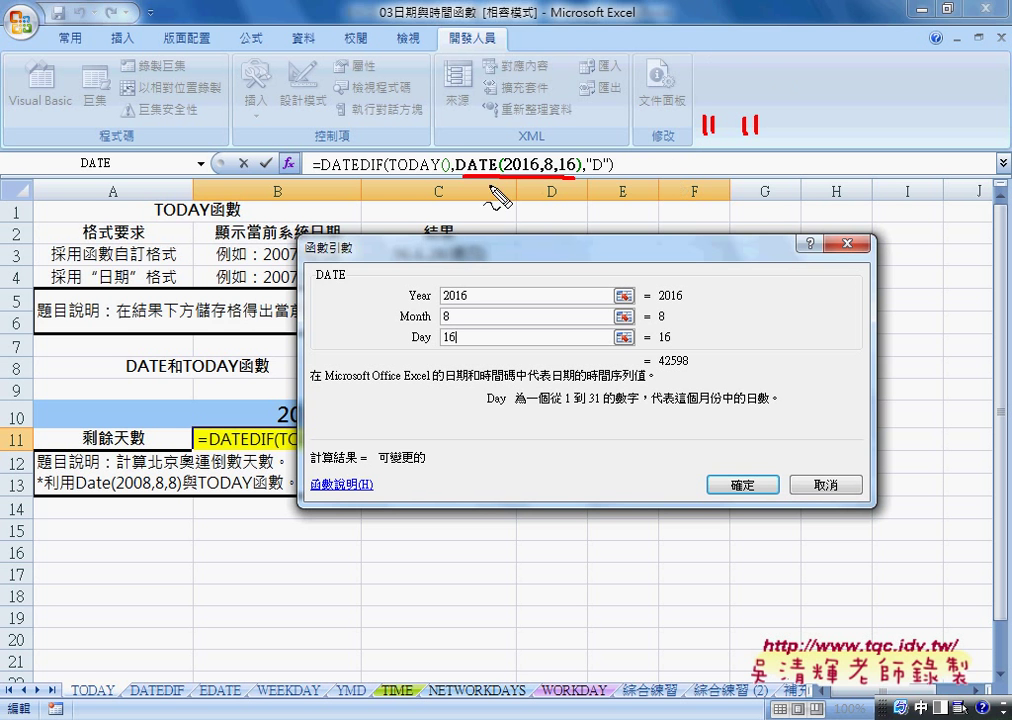
pyautogui.moveTo(462, 172); pyautogui.dragTo(490, 171)
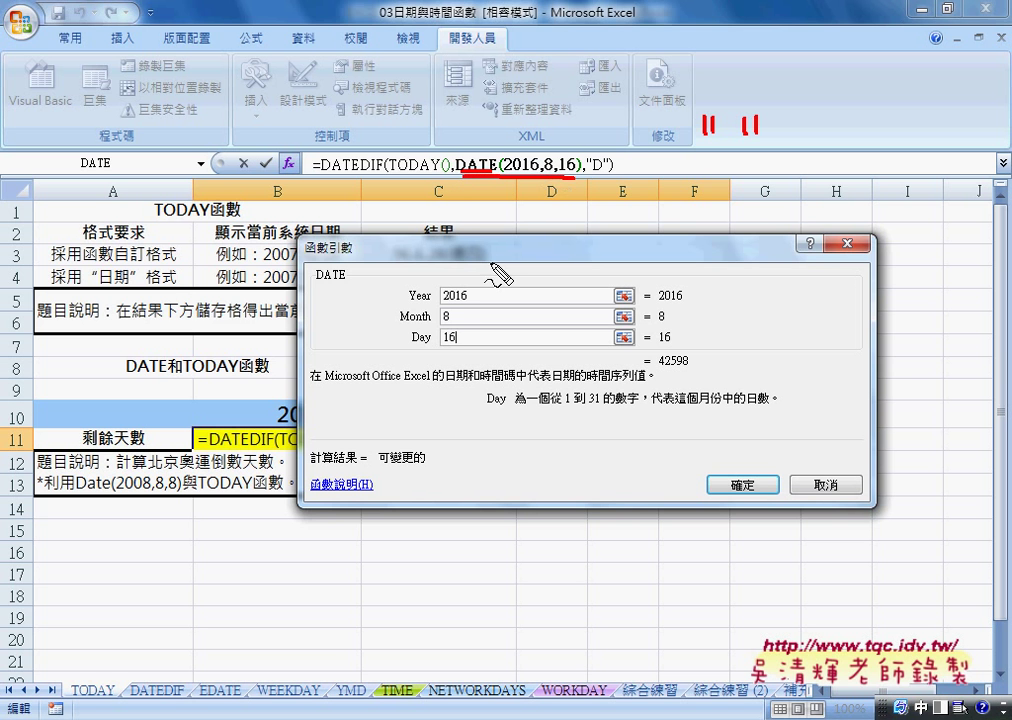
pyautogui.moveTo(342, 262); pyautogui.dragTo(322, 259)
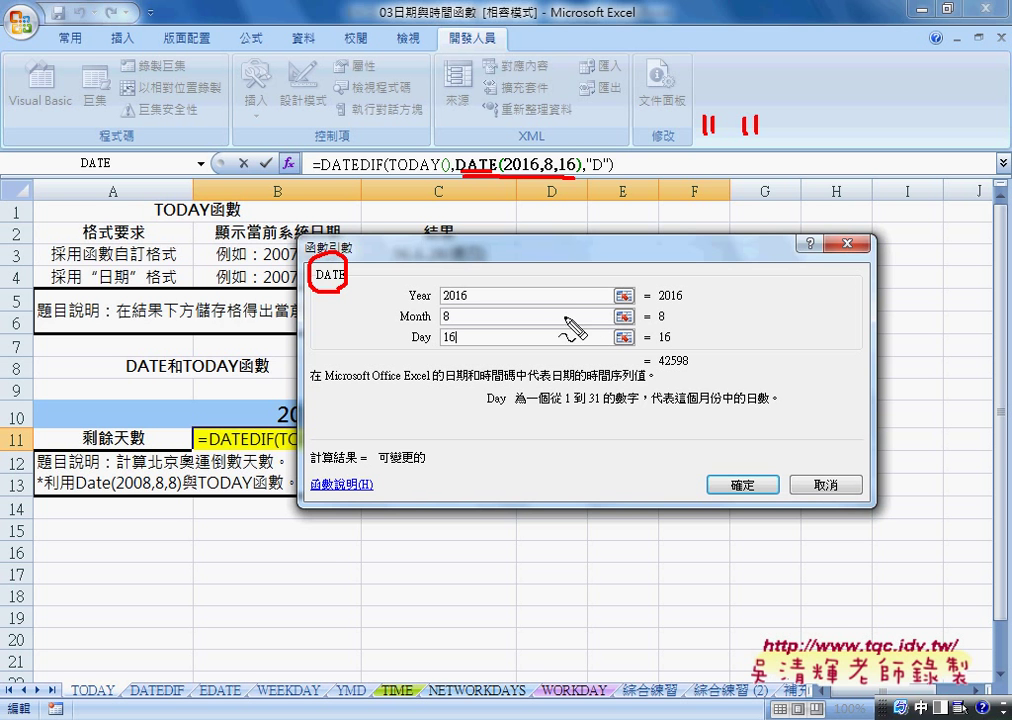
pyautogui.moveTo(661, 369)
pyautogui.mouseDown()
pyautogui.moveTo(695, 368)
pyautogui.moveTo(693, 352)
pyautogui.moveTo(655, 351)
pyautogui.mouseUp()
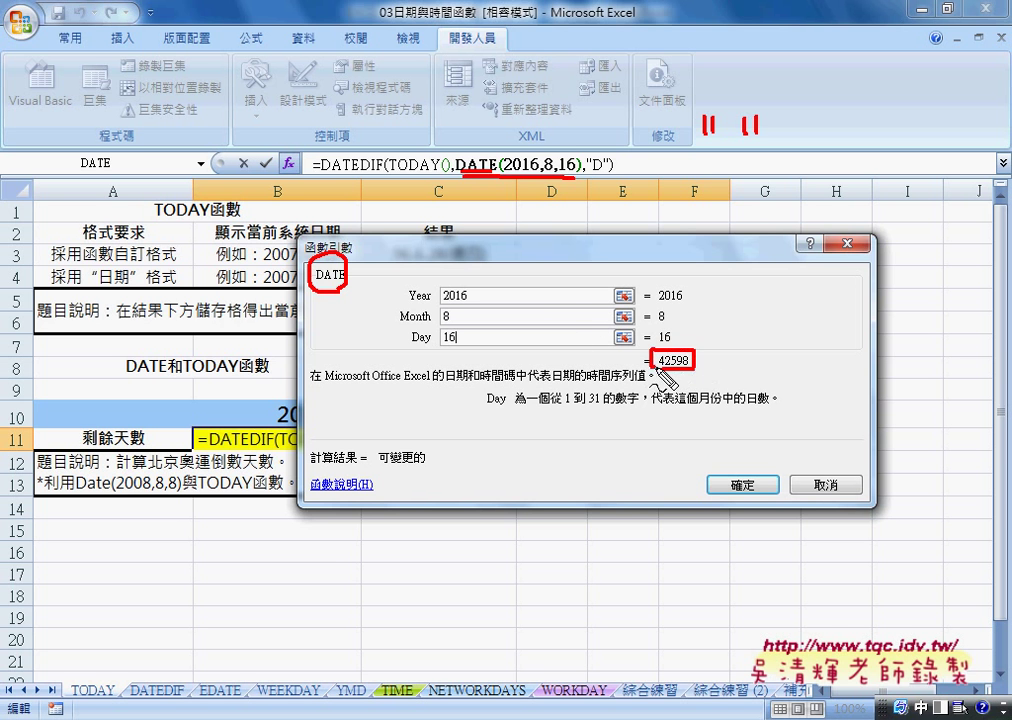
pyautogui.moveTo(786, 389); pyautogui.dragTo(712, 366)
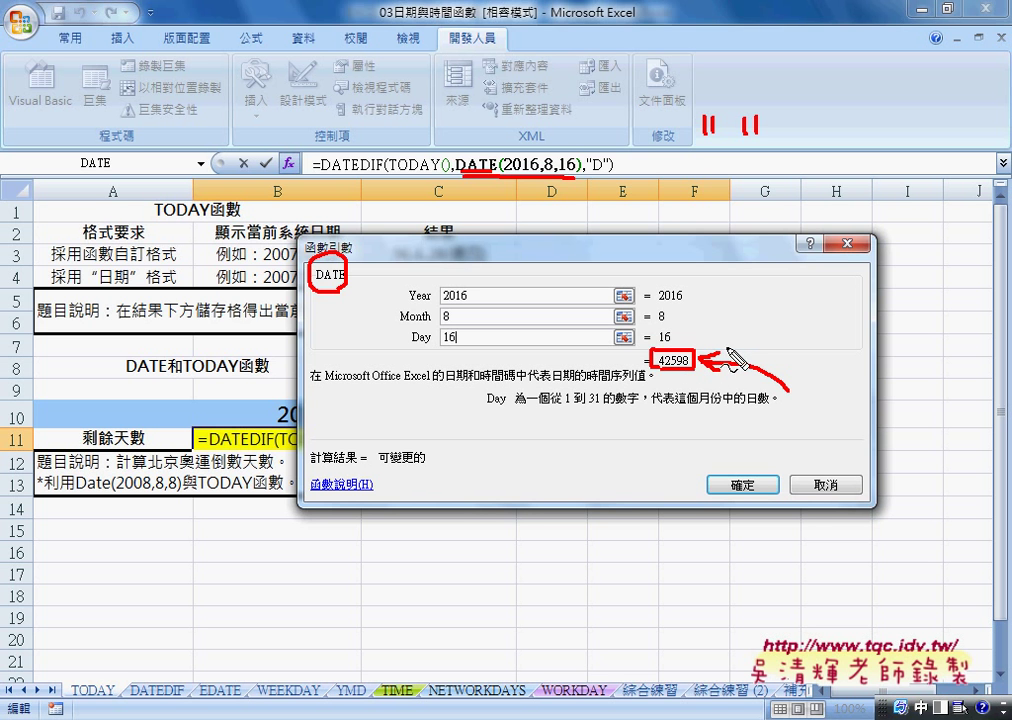
pyautogui.moveTo(745, 287); pyautogui.dragTo(745, 318)
pyautogui.moveTo(763, 292)
pyautogui.mouseDown()
pyautogui.moveTo(760, 318)
pyautogui.moveTo(774, 296)
pyautogui.moveTo(790, 296)
pyautogui.moveTo(807, 321)
pyautogui.moveTo(863, 318)
pyautogui.mouseUp()
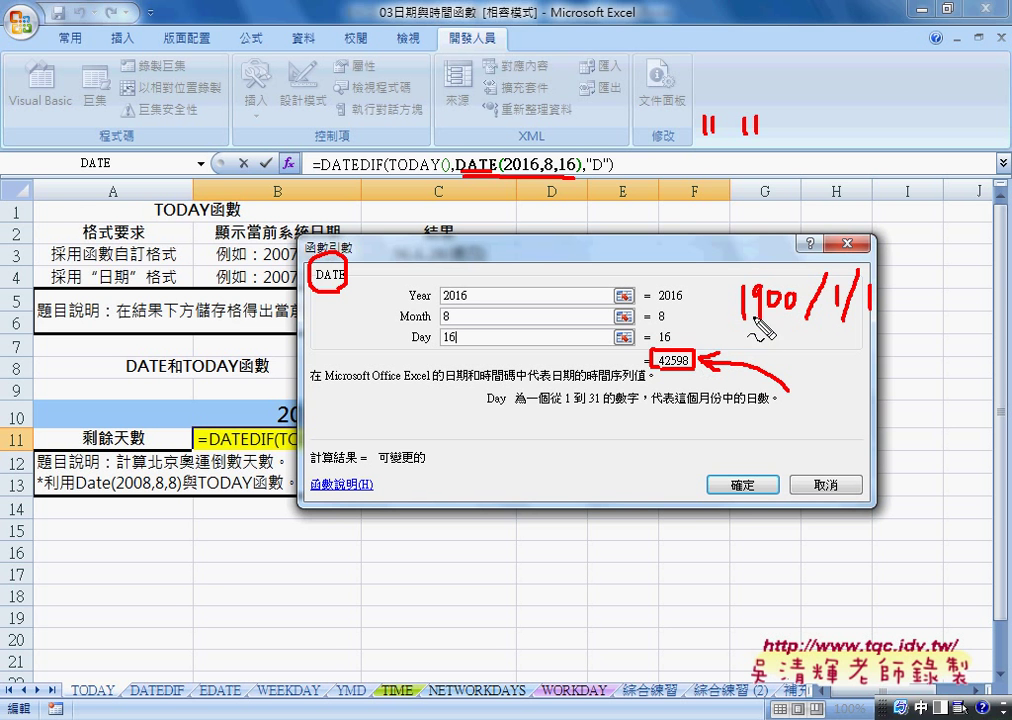
pyautogui.moveTo(742, 305)
pyautogui.mouseDown()
pyautogui.moveTo(689, 345)
pyautogui.moveTo(708, 342)
pyautogui.mouseUp()
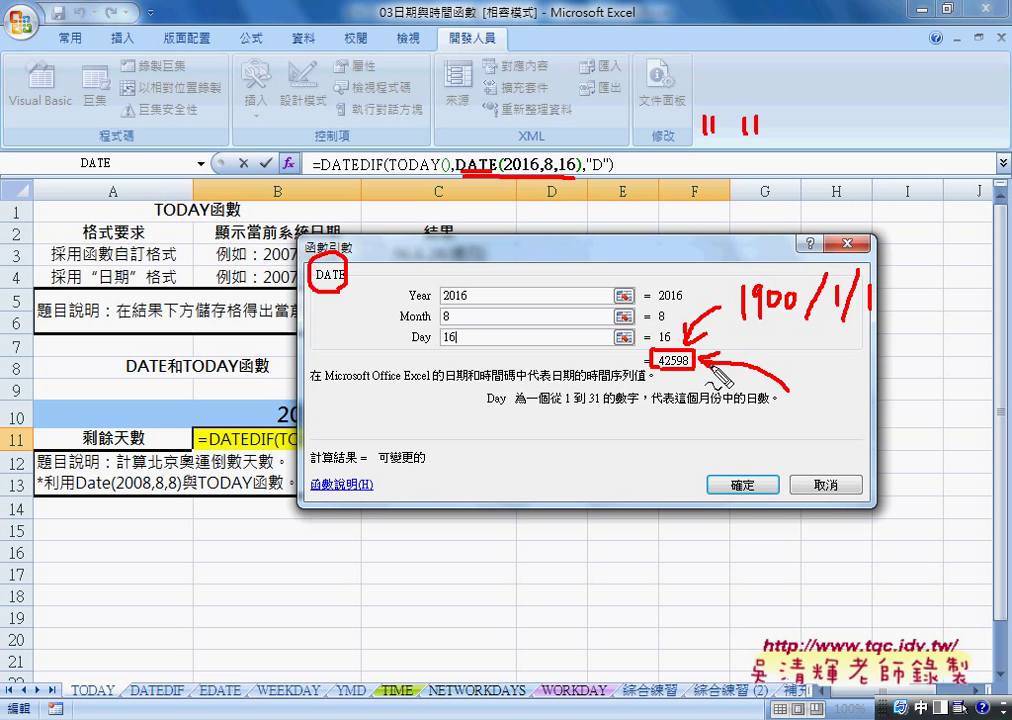
pyautogui.press('Escape')
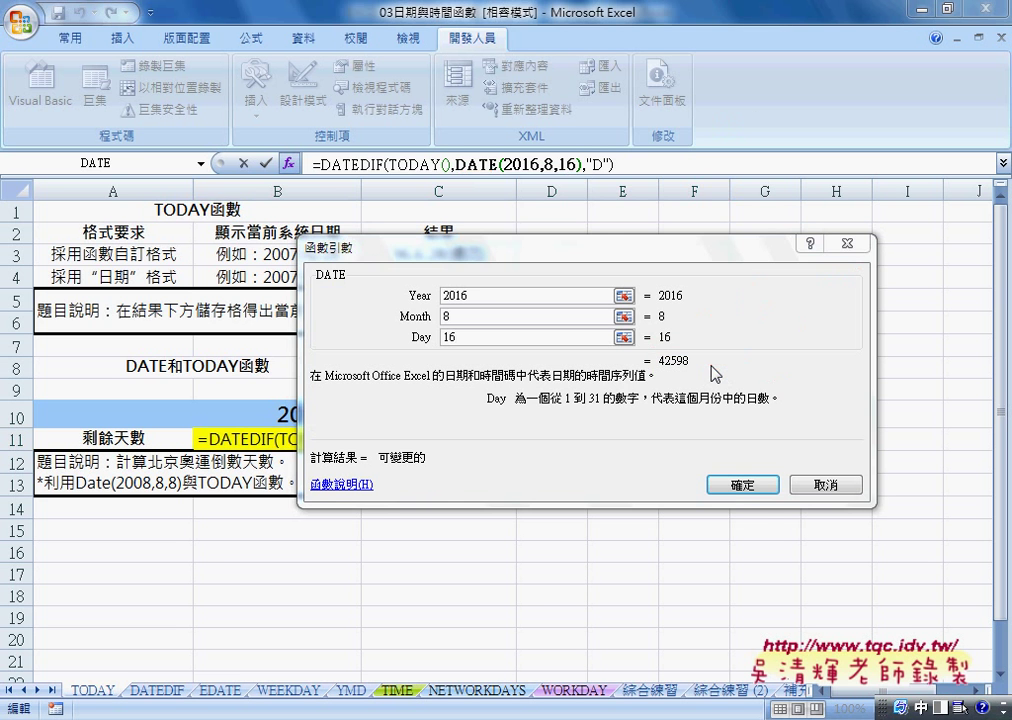
pyautogui.click(745, 484)
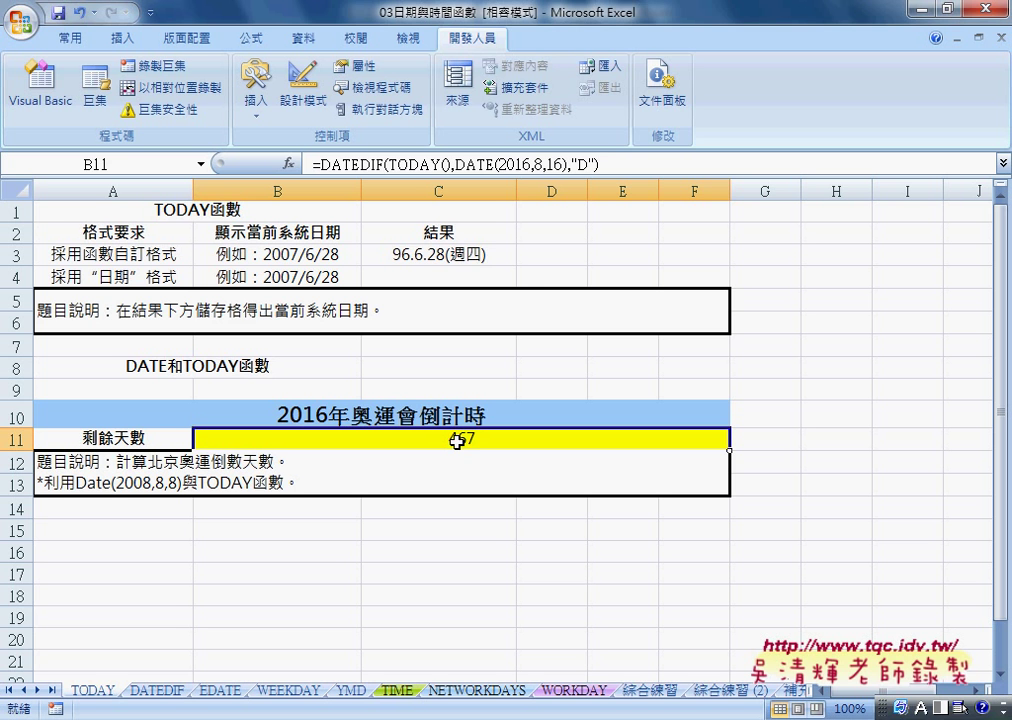
# Step: Review the finished formula showing 467, then select B11
pyautogui.hotkey('ctrl', 'space')
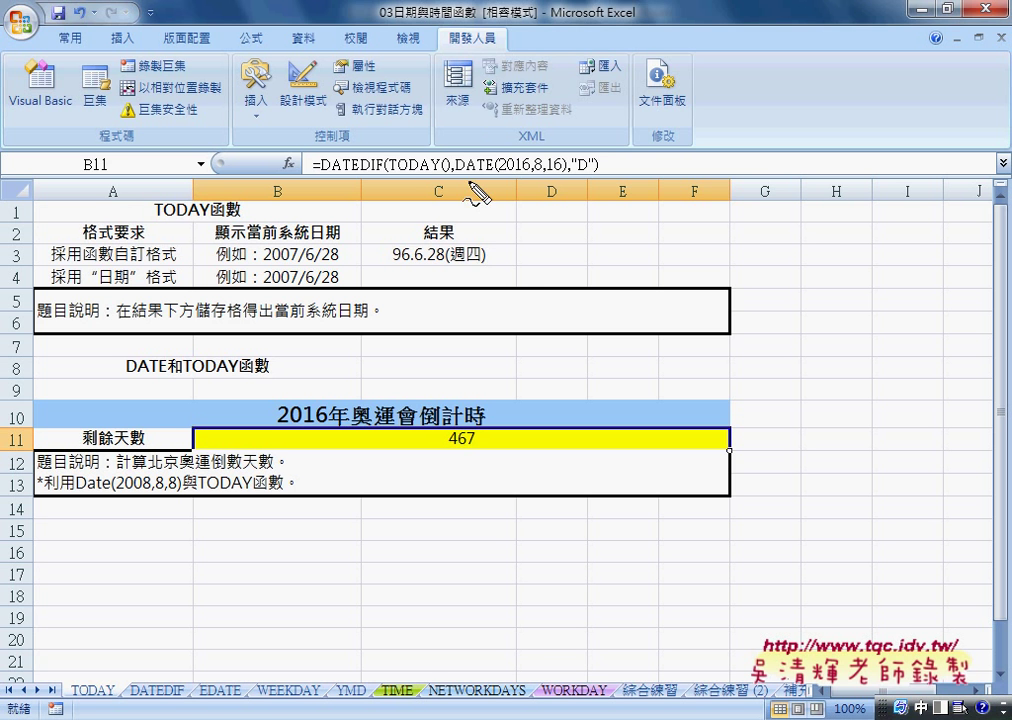
pyautogui.moveTo(458, 176); pyautogui.dragTo(490, 176)
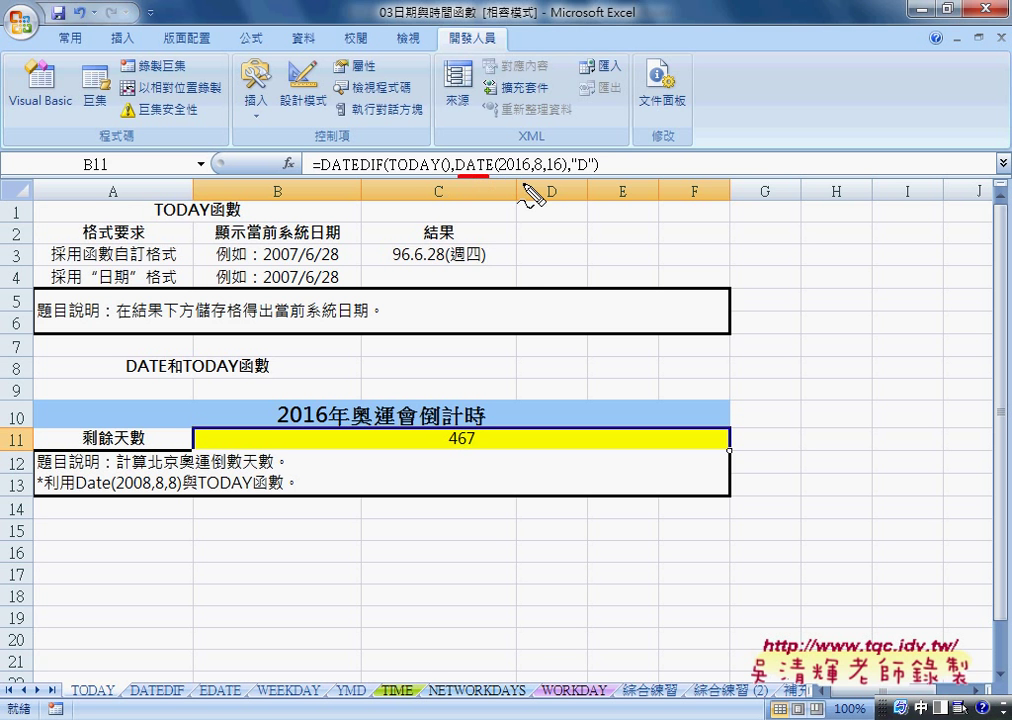
pyautogui.moveTo(328, 192)
pyautogui.mouseDown()
pyautogui.moveTo(361, 147)
pyautogui.moveTo(650, 205)
pyautogui.moveTo(415, 200)
pyautogui.mouseUp()
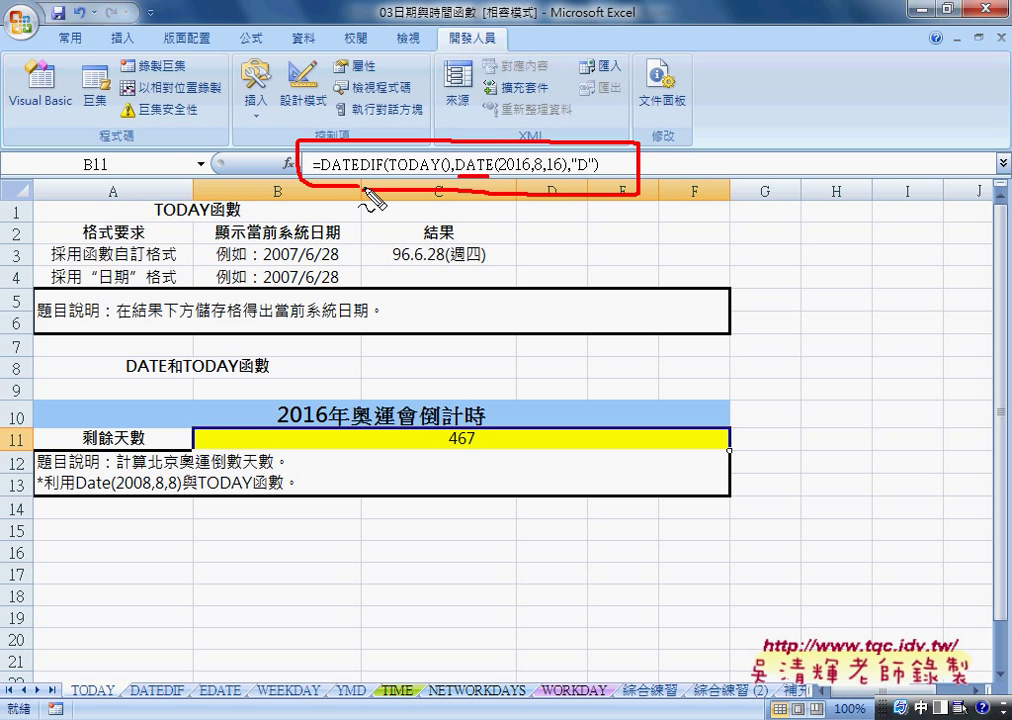
pyautogui.press('Escape')
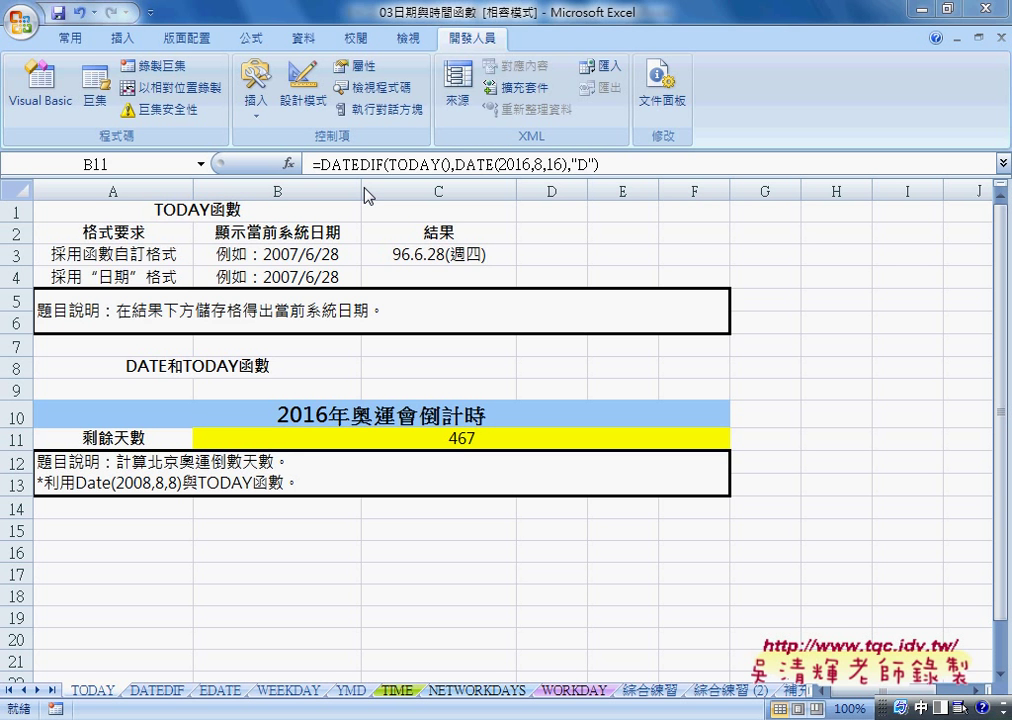
pyautogui.click(467, 438)
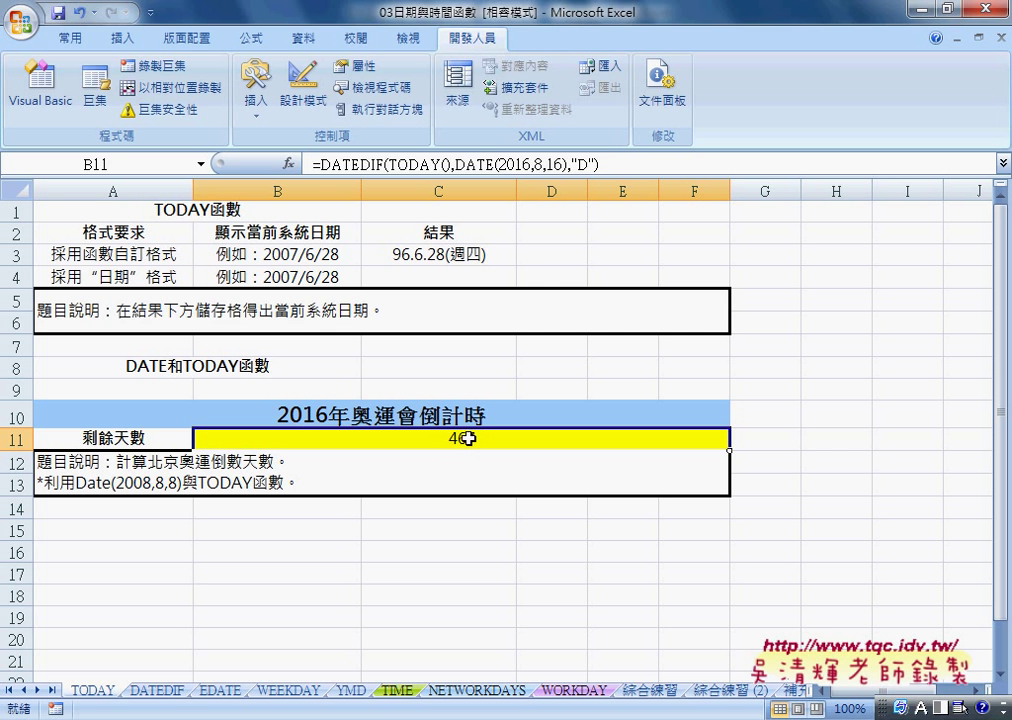
# Step: Clear B11 and start a new formula with DATE(2016,8,16)
pyautogui.press('Delete')
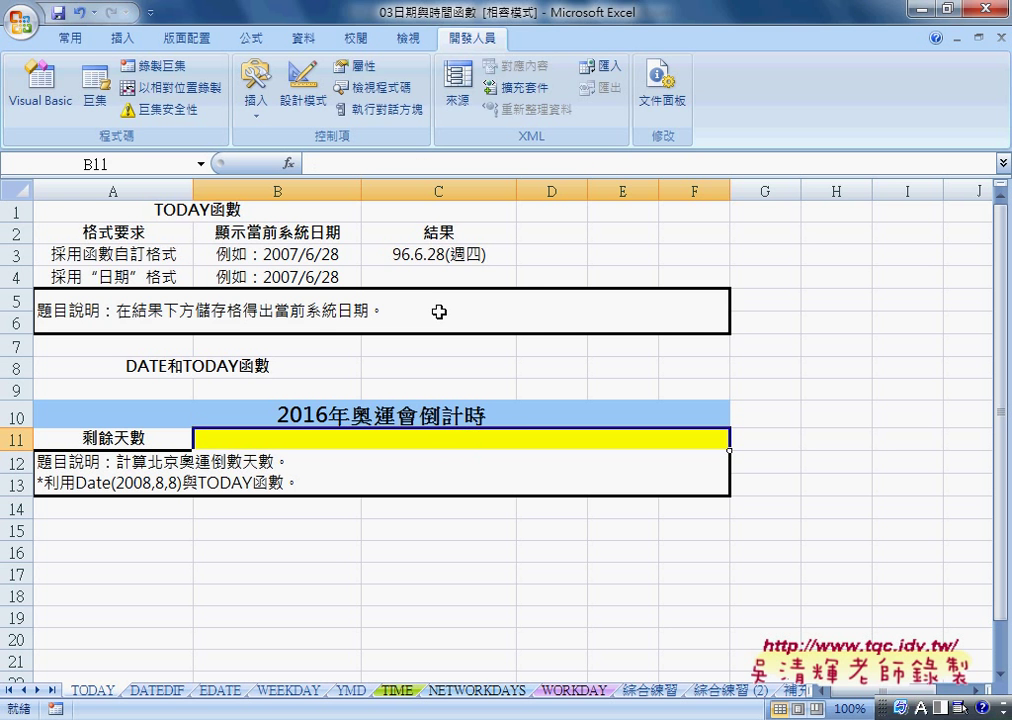
pyautogui.click(348, 158)
pyautogui.write('=')
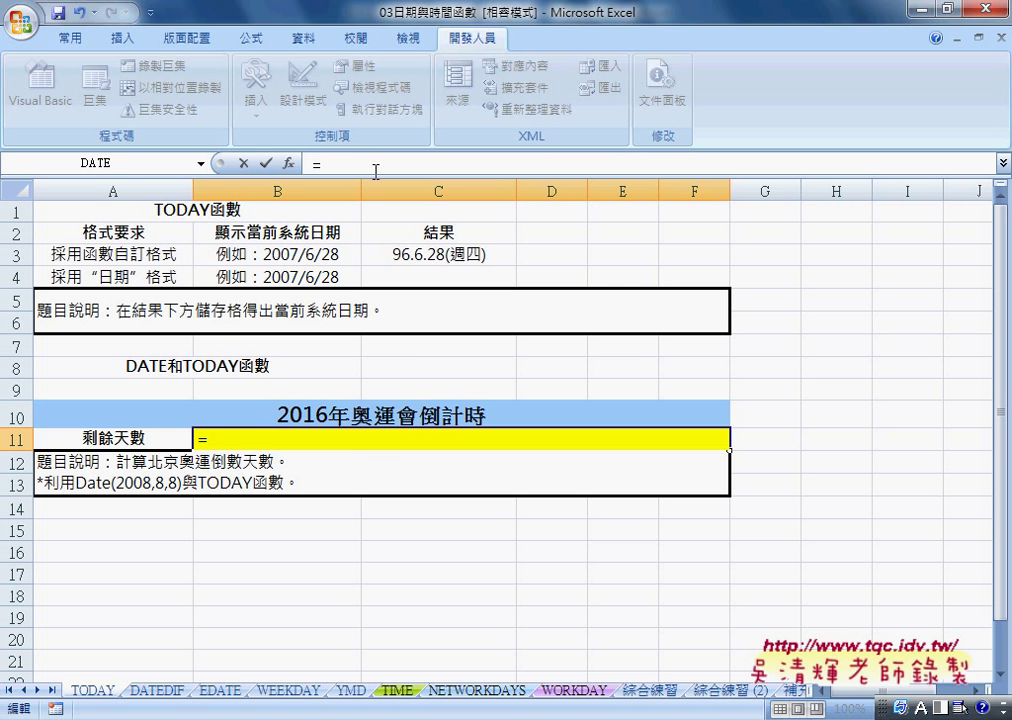
pyautogui.click(288, 163)
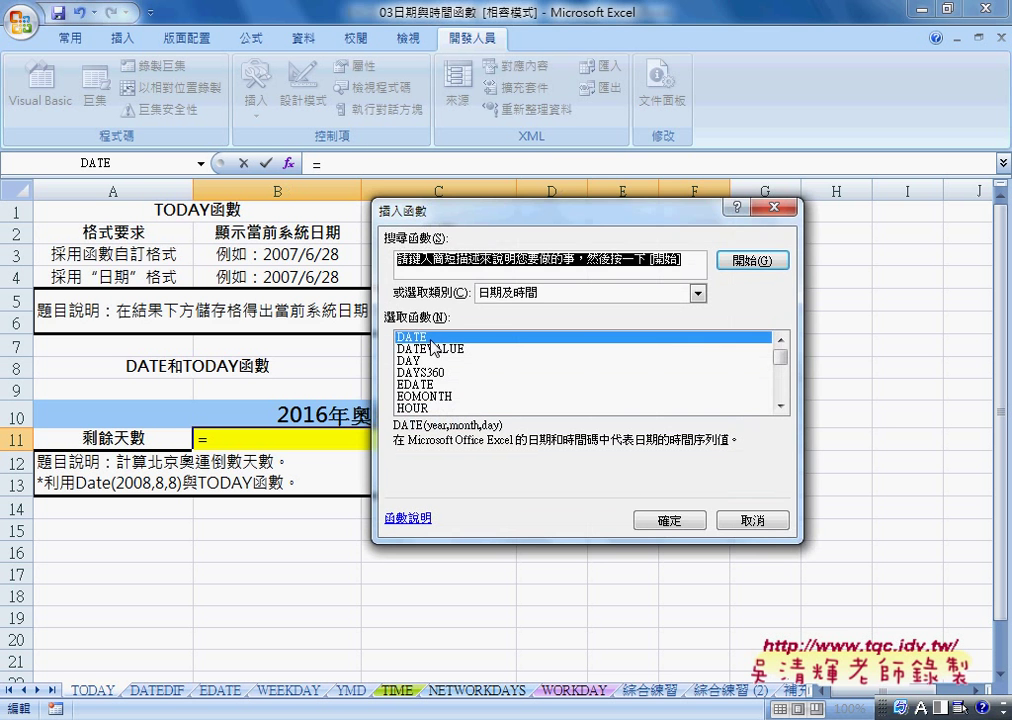
pyautogui.click(648, 518)
pyautogui.write('2')
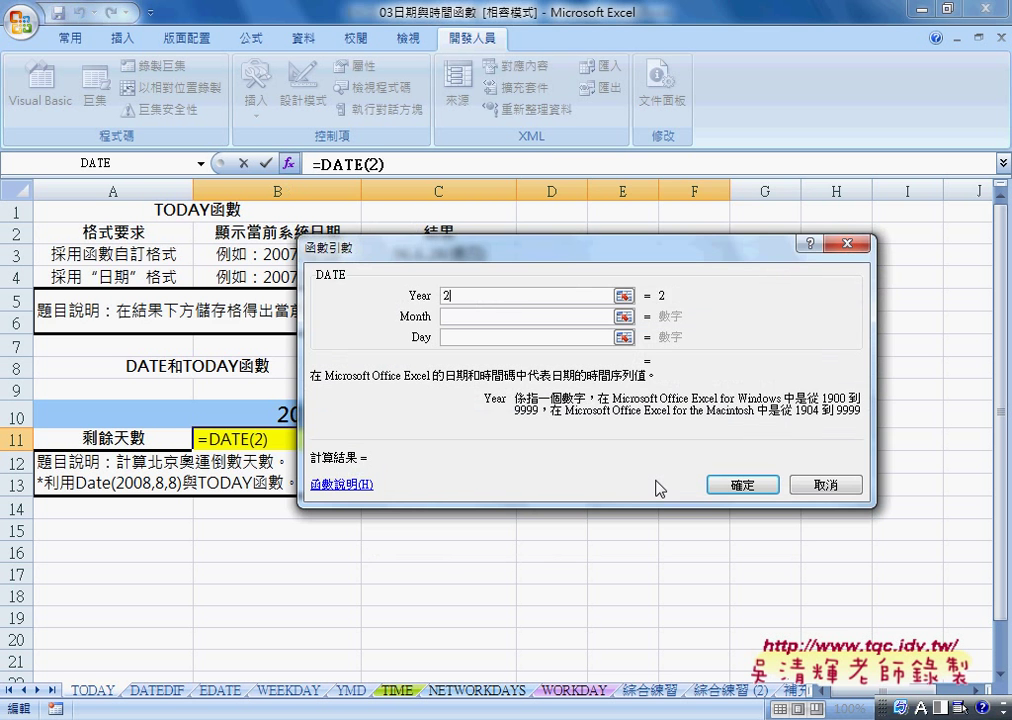
pyautogui.write('016')
pyautogui.click(483, 315)
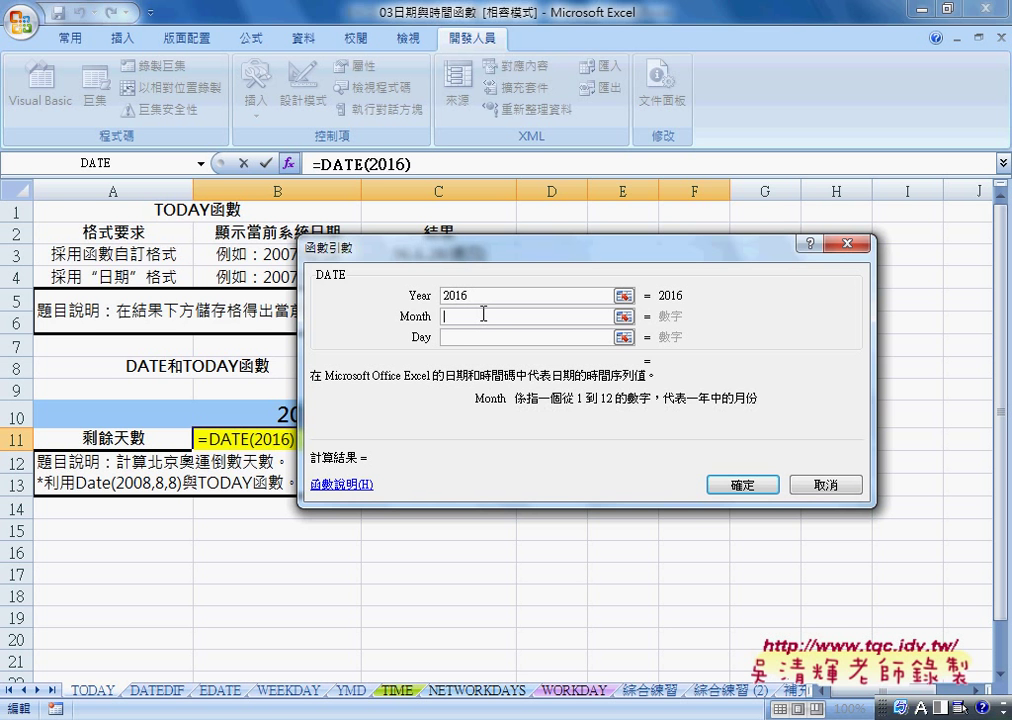
pyautogui.write('8')
pyautogui.click(480, 336)
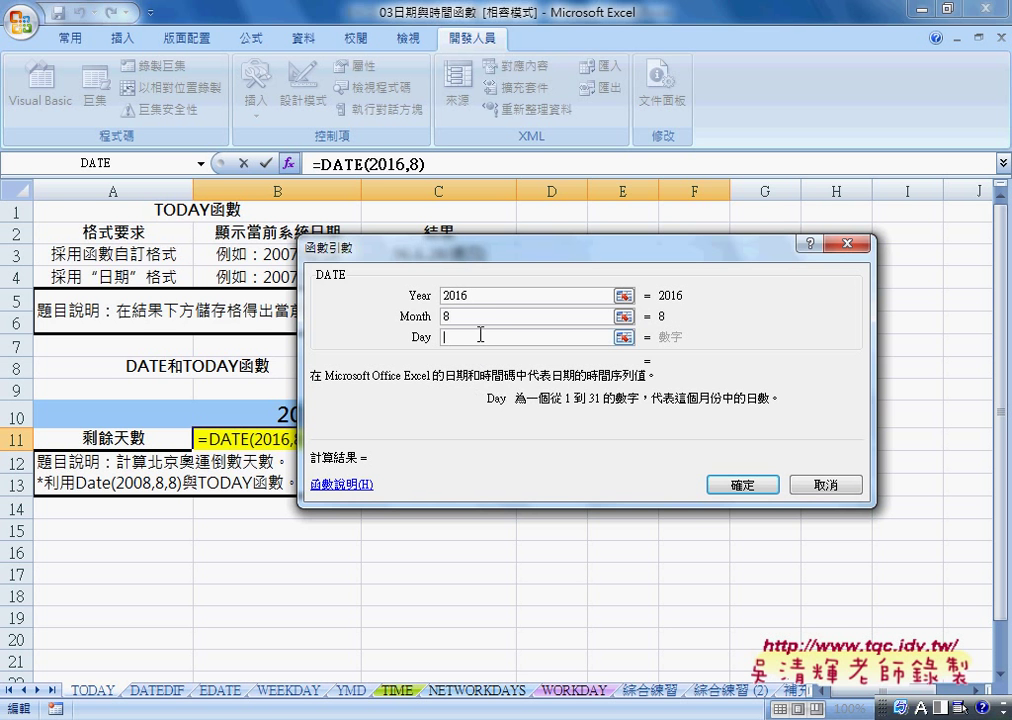
pyautogui.write(',16')
pyautogui.click(741, 484)
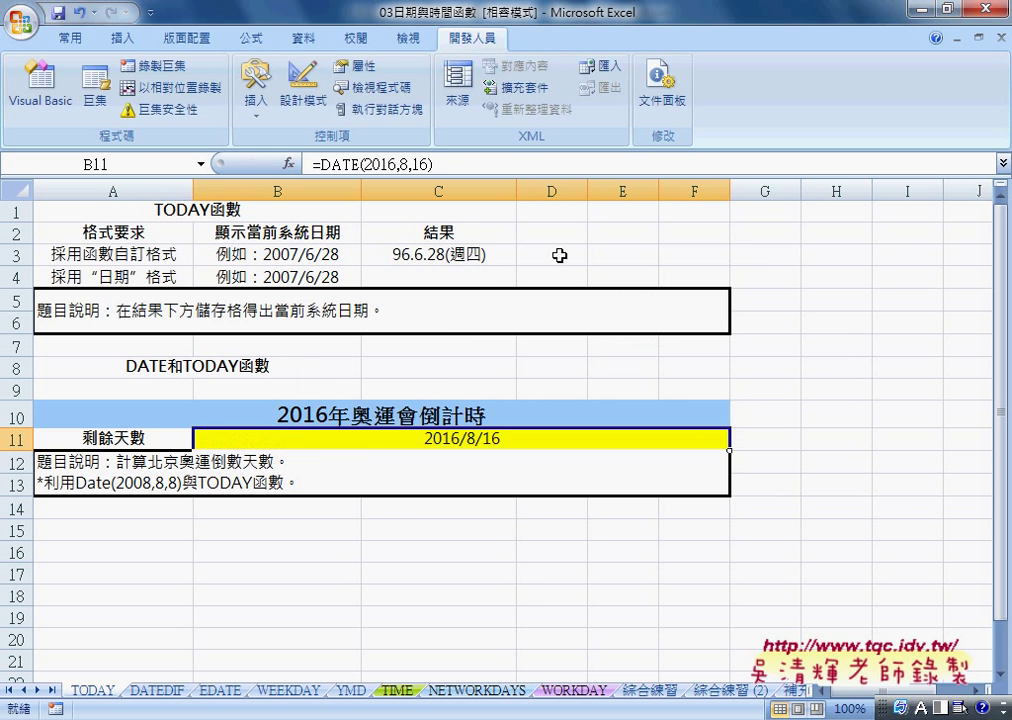
# Step: Append -TODAY() to commit =DATE(2016,8,16)-TODAY() in B11
pyautogui.click(453, 162)
pyautogui.write('-')
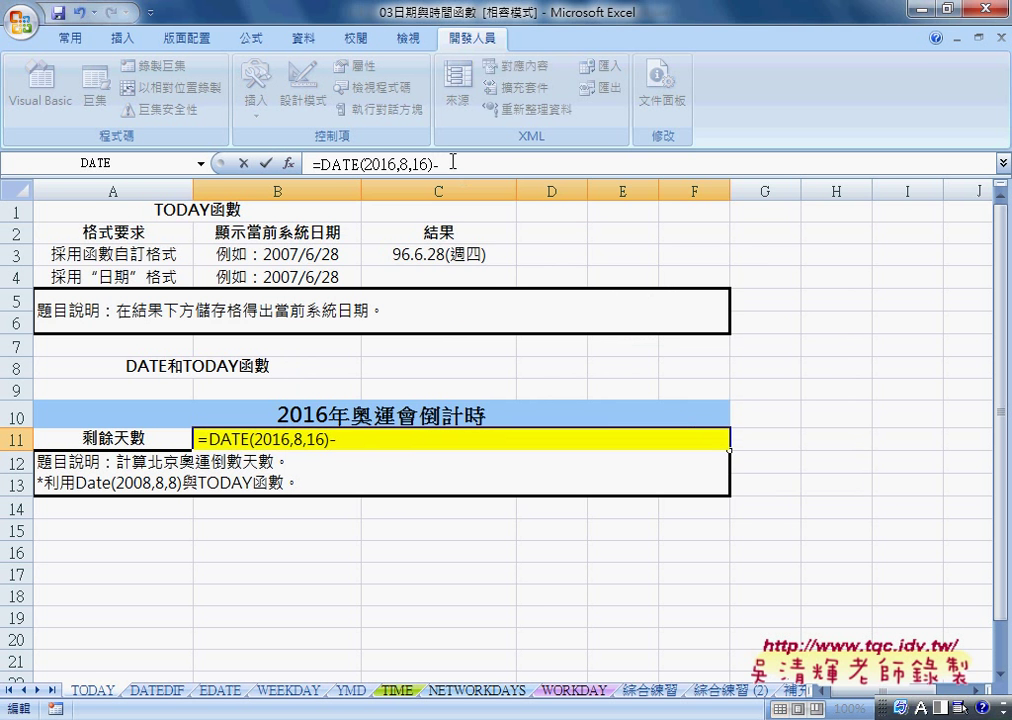
pyautogui.write('tod')
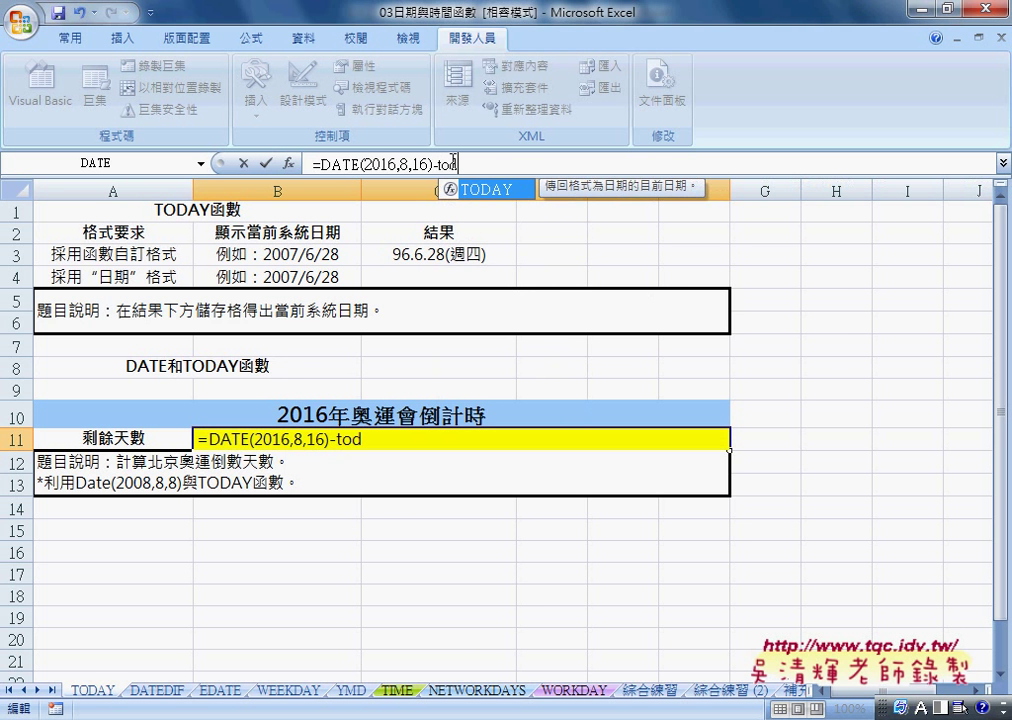
pyautogui.write('ay()')
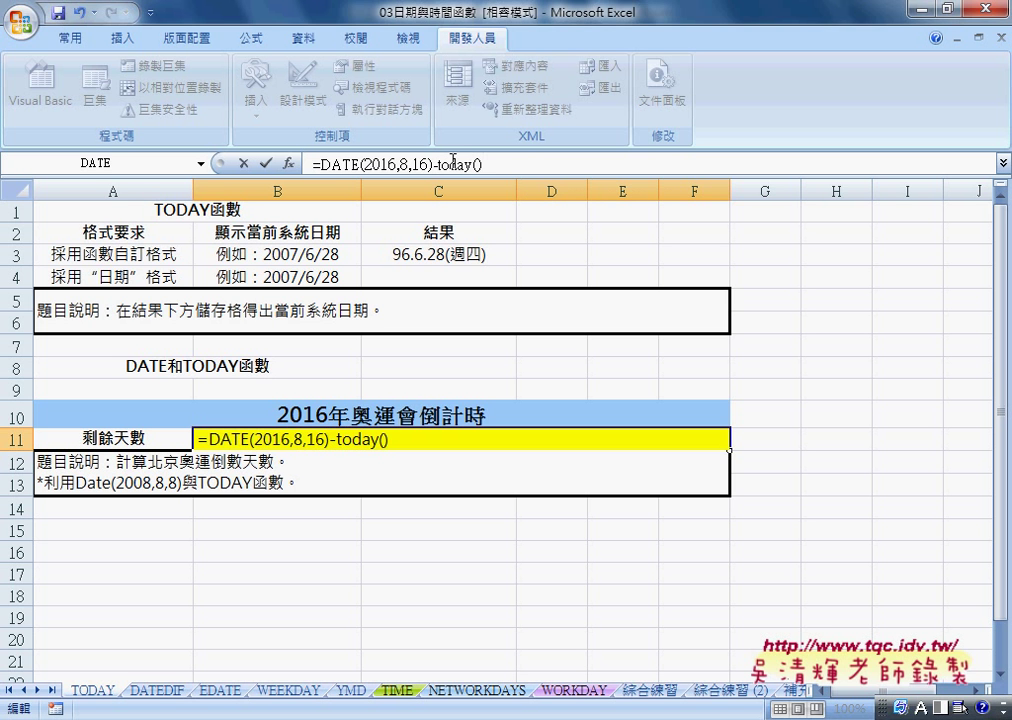
pyautogui.click(266, 163)
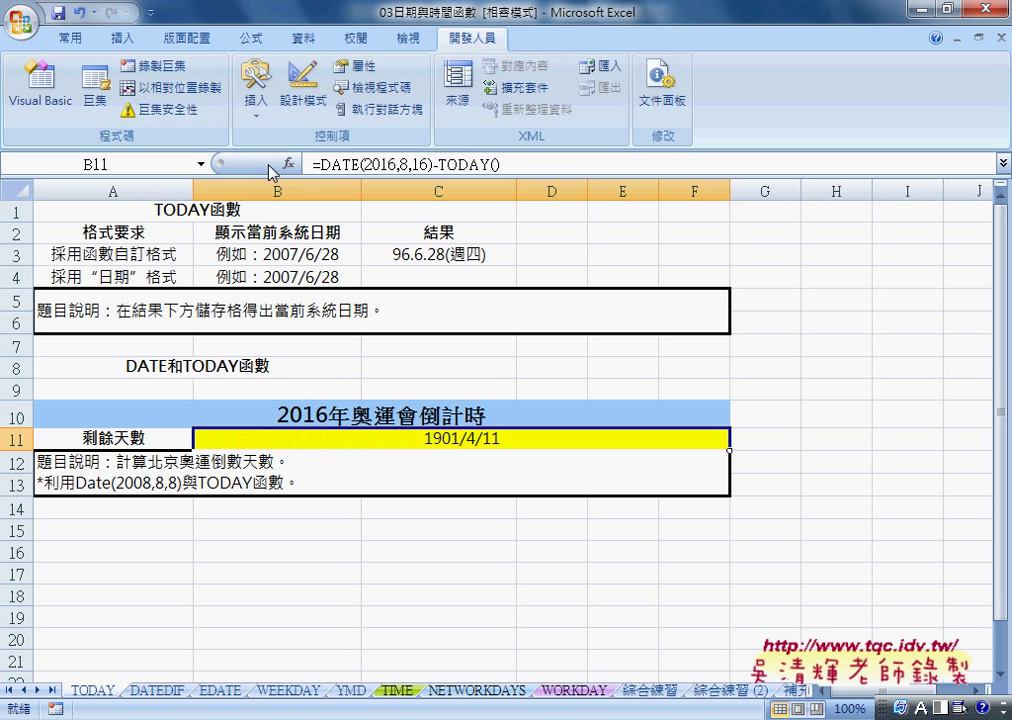
# Step: Apply the General number format to B11 so its countdown shows 467 days
pyautogui.rightClick(481, 441)
pyautogui.click(497, 329)
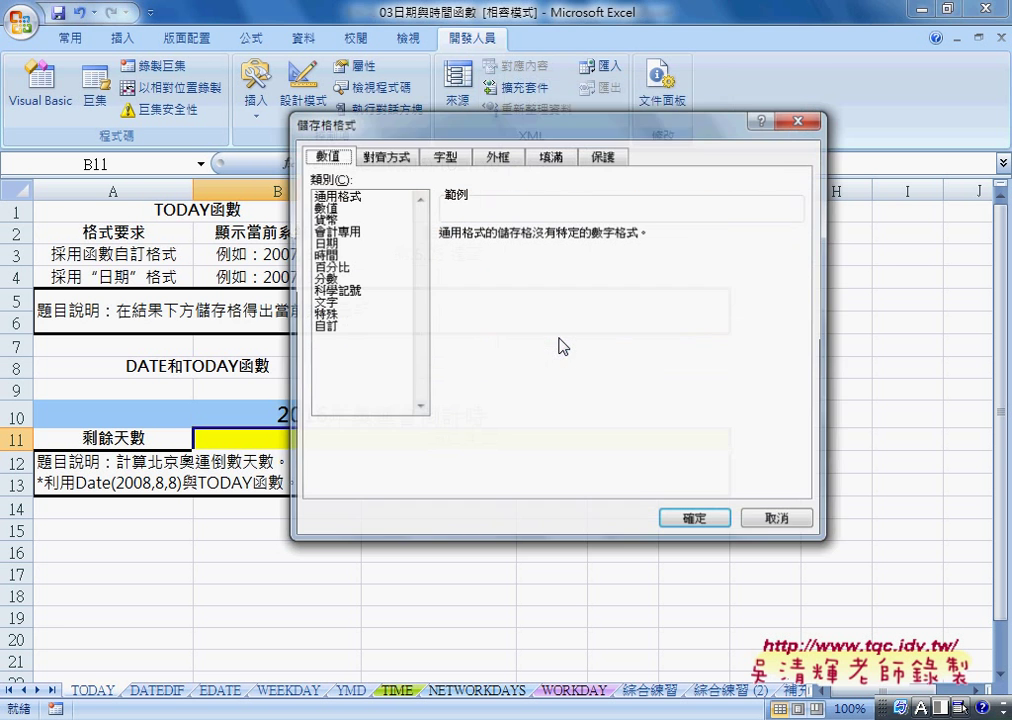
pyautogui.click(358, 205)
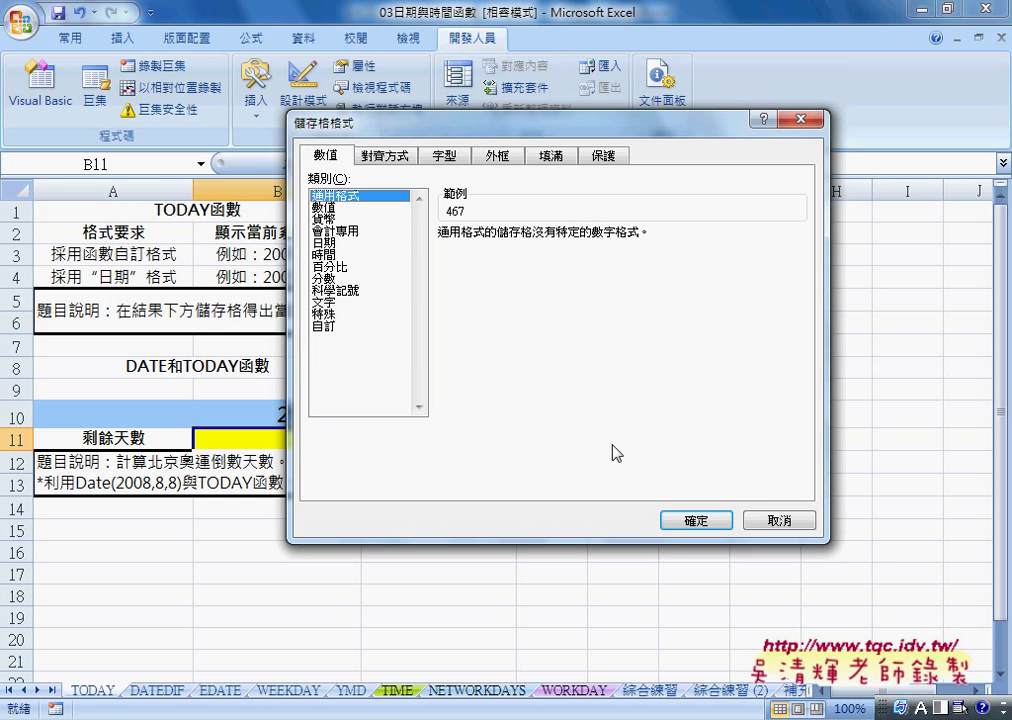
pyautogui.click(696, 520)
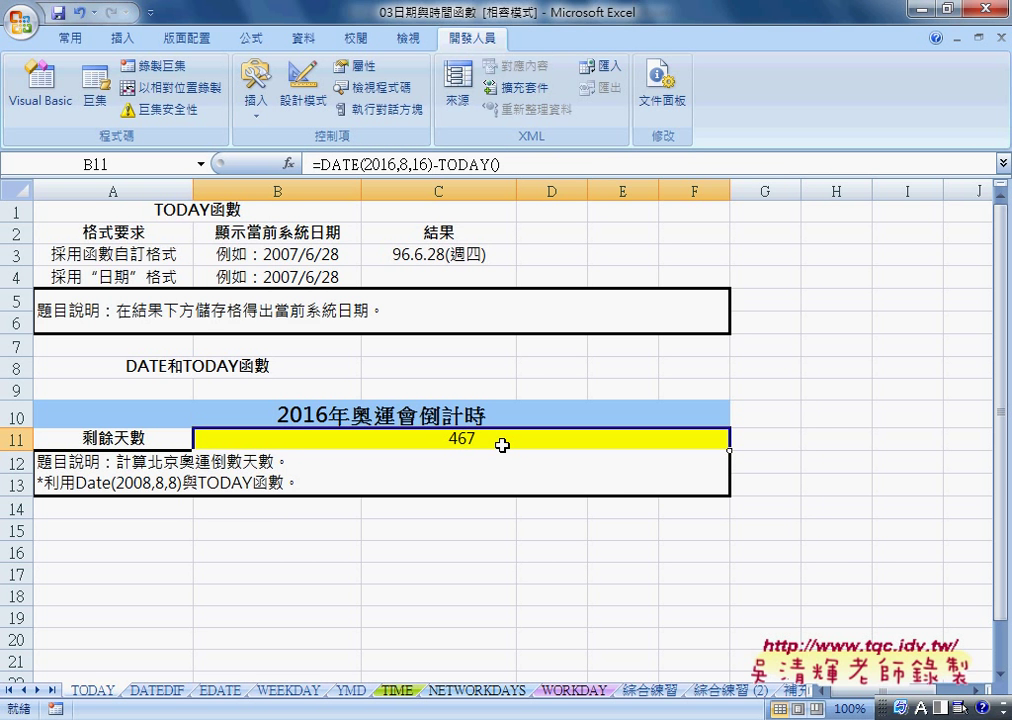
pyautogui.moveTo(465, 451); pyautogui.dragTo(481, 432)
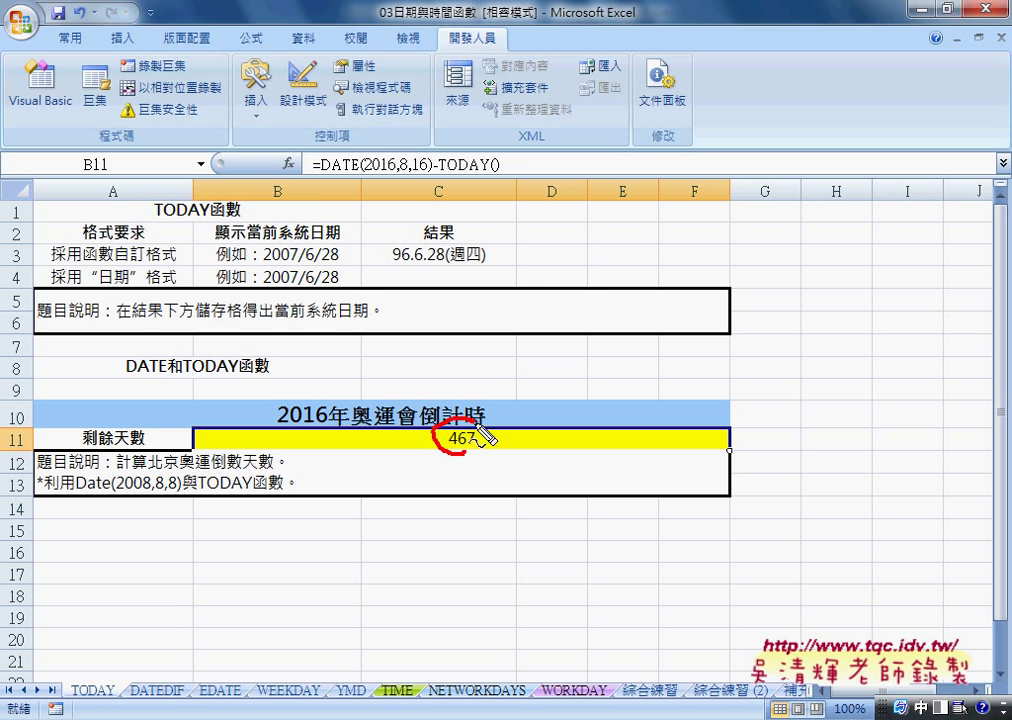
pyautogui.moveTo(325, 172); pyautogui.dragTo(432, 175)
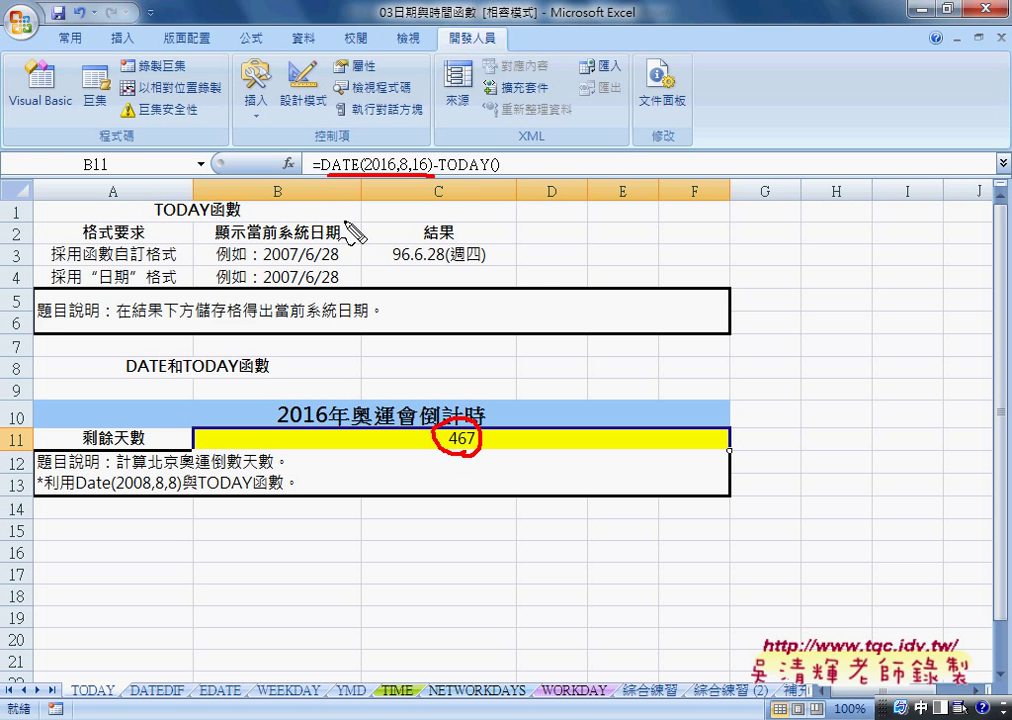
pyautogui.moveTo(452, 180); pyautogui.dragTo(508, 177)
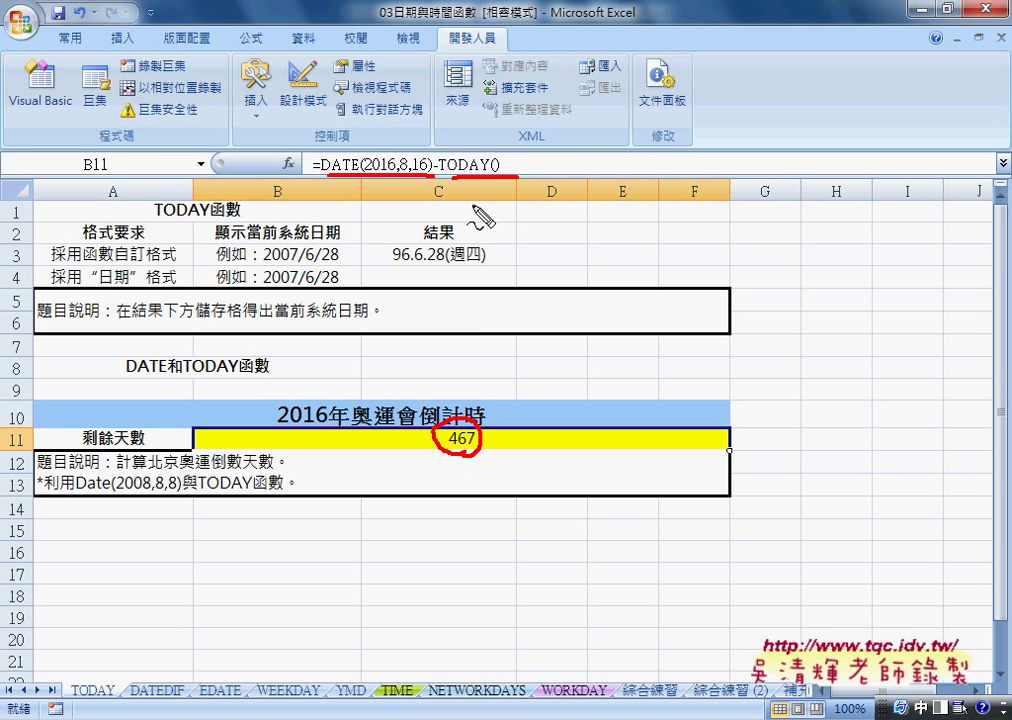
pyautogui.moveTo(478, 180)
pyautogui.mouseDown()
pyautogui.moveTo(490, 287)
pyautogui.moveTo(472, 405)
pyautogui.mouseUp()
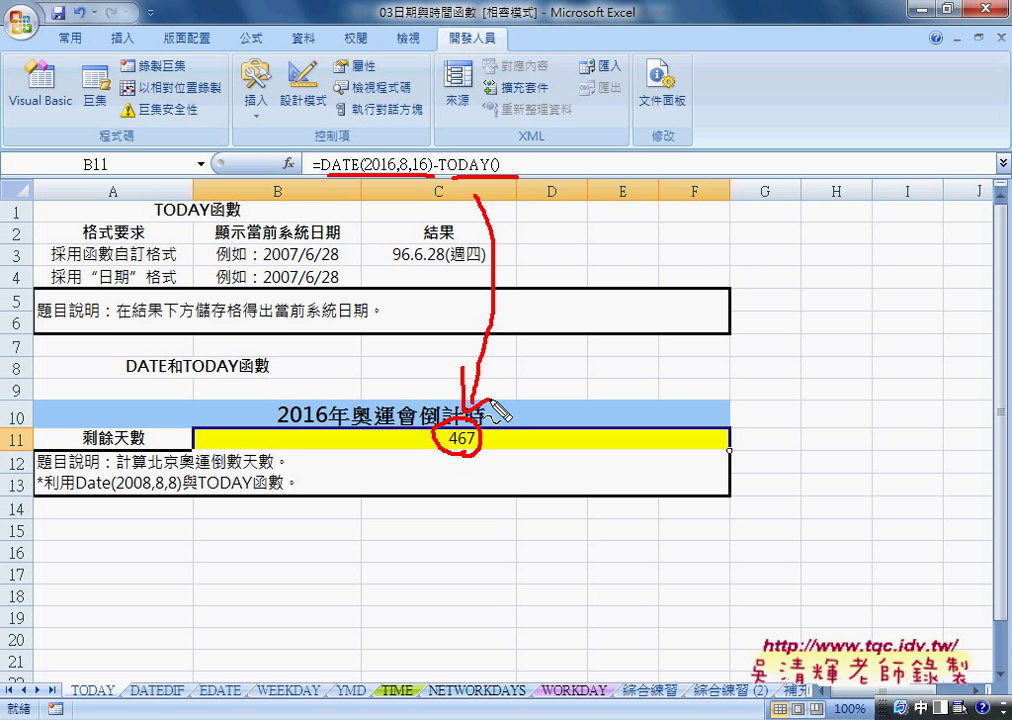
pyautogui.press('Escape')
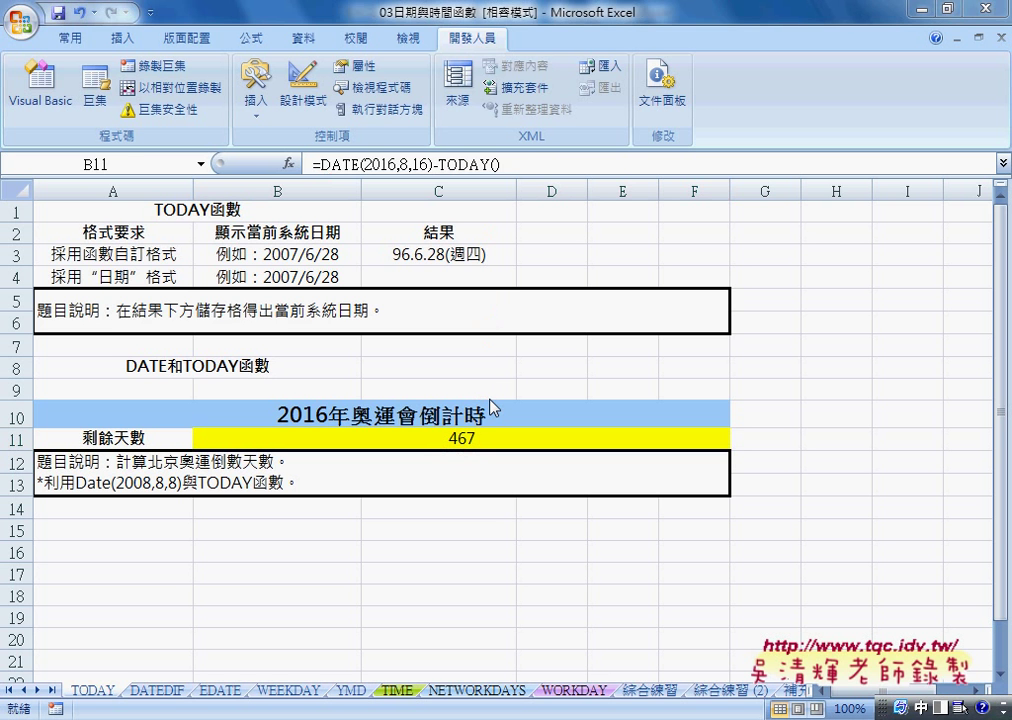
# Step: On the DATEDIF sheet, select the age result in C15 and the birth date in B15
pyautogui.click(155, 690)
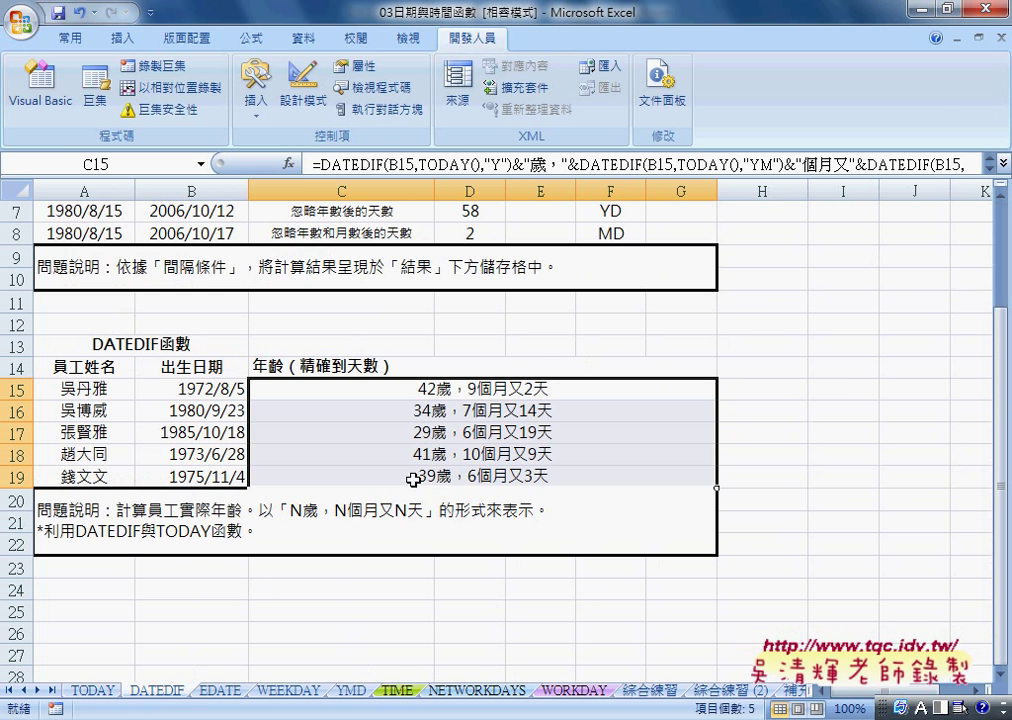
pyautogui.click(470, 392)
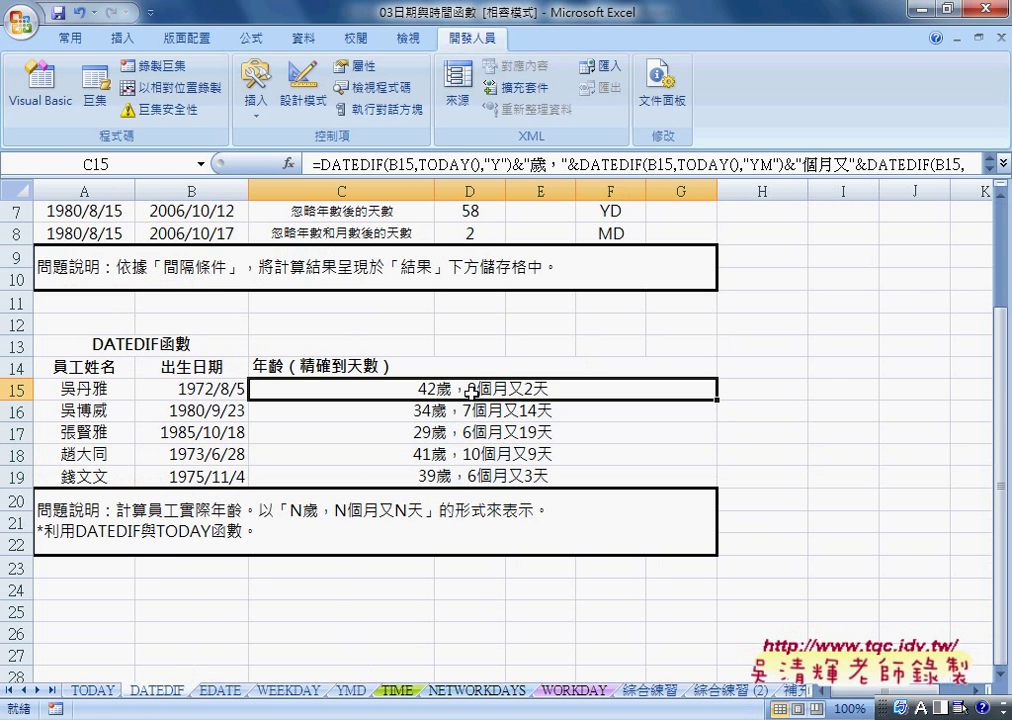
pyautogui.click(201, 397)
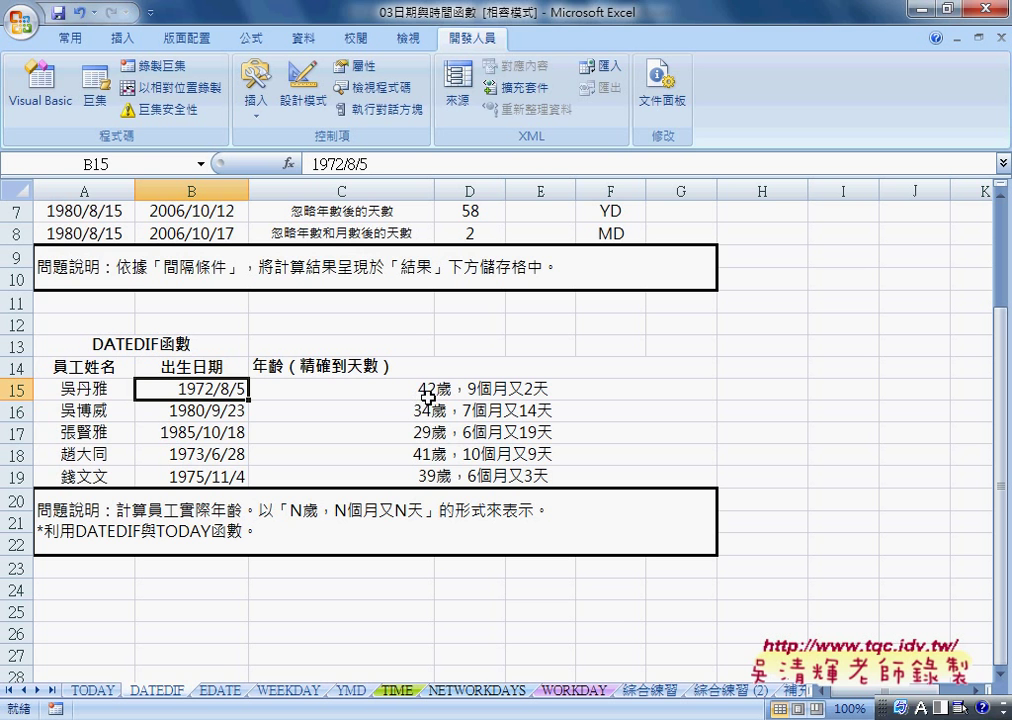
# Step: Annotate birth date 1972/8/5 against age 42歲，9個月又2天, then clear marks and return to row 1
pyautogui.hotkey('ctrl', 'space')
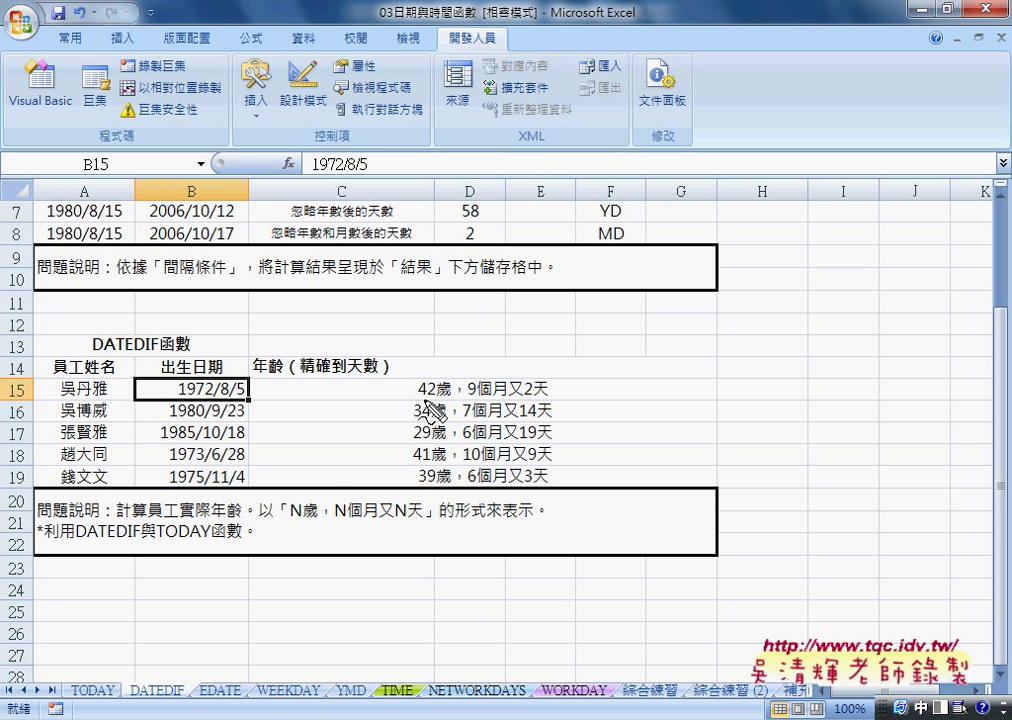
pyautogui.moveTo(419, 396); pyautogui.dragTo(448, 396)
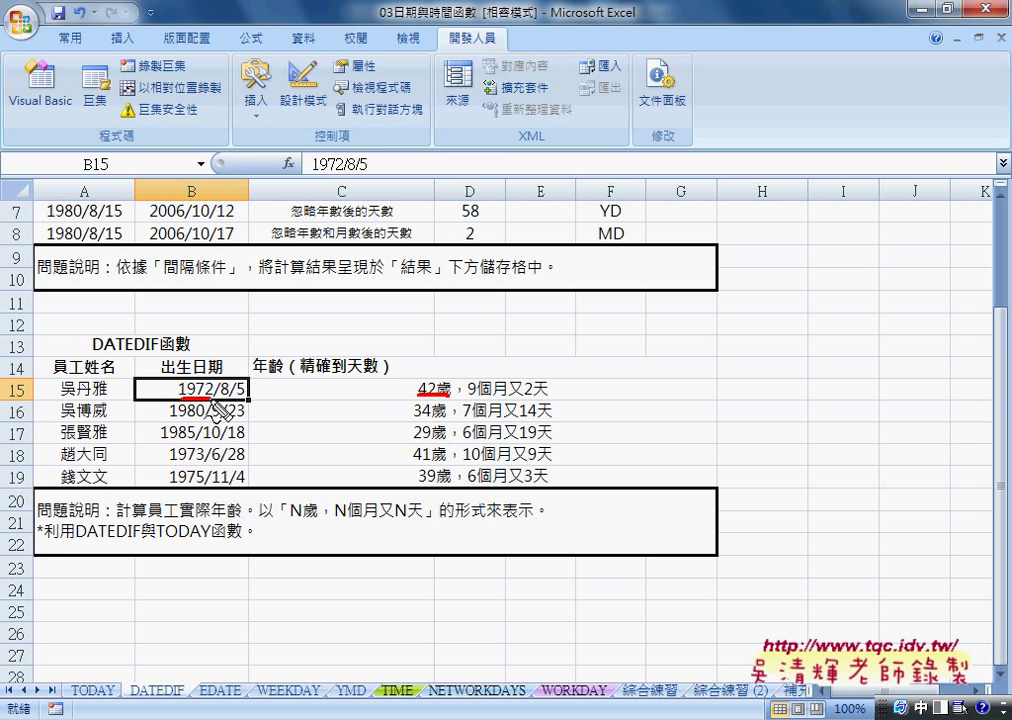
pyautogui.moveTo(181, 397); pyautogui.dragTo(210, 397)
pyautogui.moveTo(469, 397); pyautogui.dragTo(500, 397)
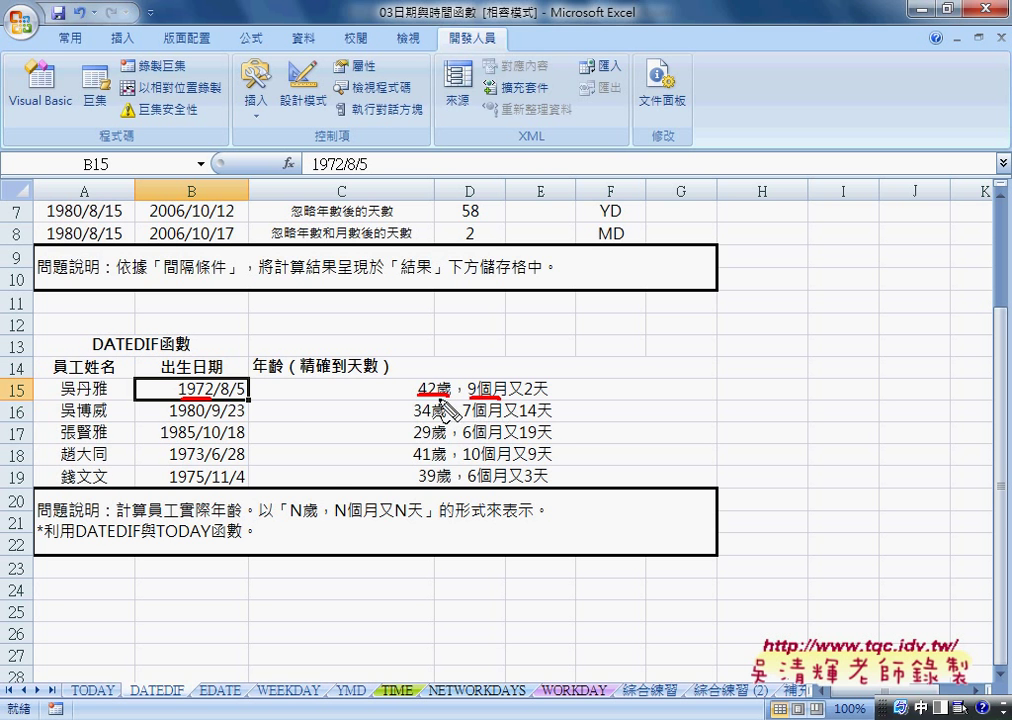
pyautogui.moveTo(220, 396); pyautogui.dragTo(234, 396)
pyautogui.moveTo(523, 397); pyautogui.dragTo(546, 397)
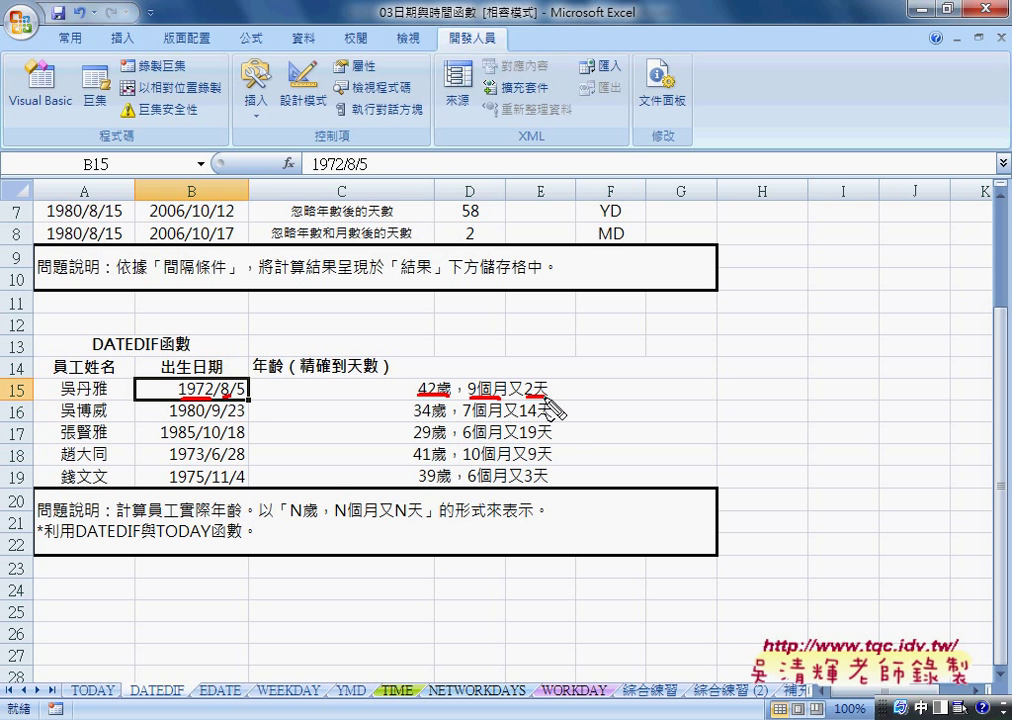
pyautogui.moveTo(236, 396); pyautogui.dragTo(252, 396)
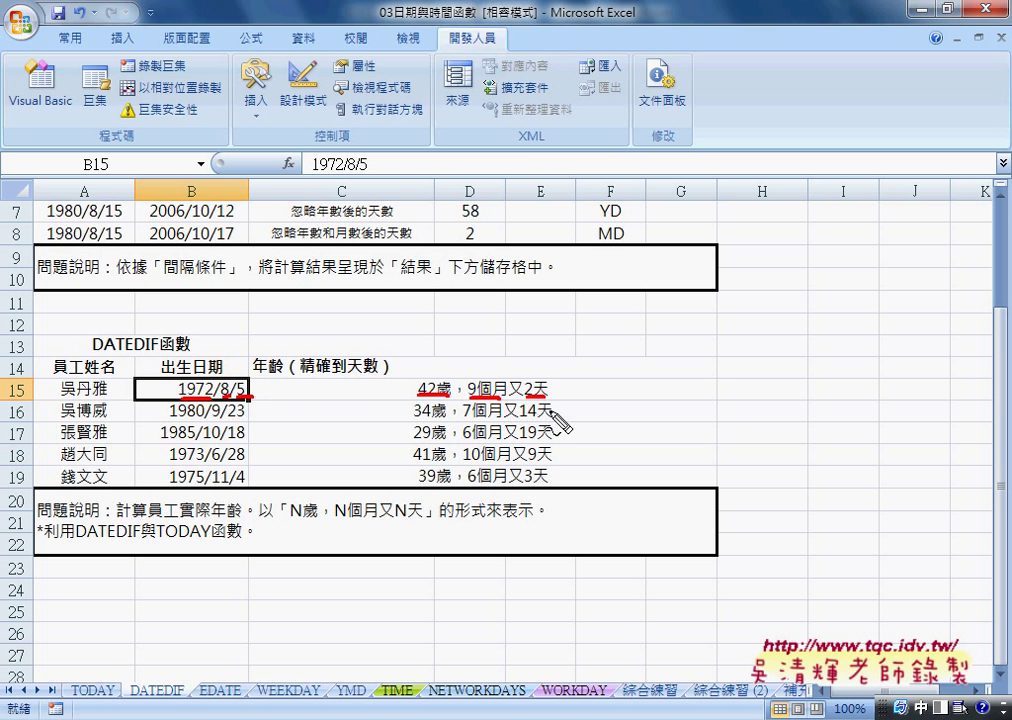
pyautogui.moveTo(560, 404)
pyautogui.mouseDown()
pyautogui.moveTo(438, 405)
pyautogui.moveTo(398, 372)
pyautogui.moveTo(552, 380)
pyautogui.moveTo(556, 402)
pyautogui.mouseUp()
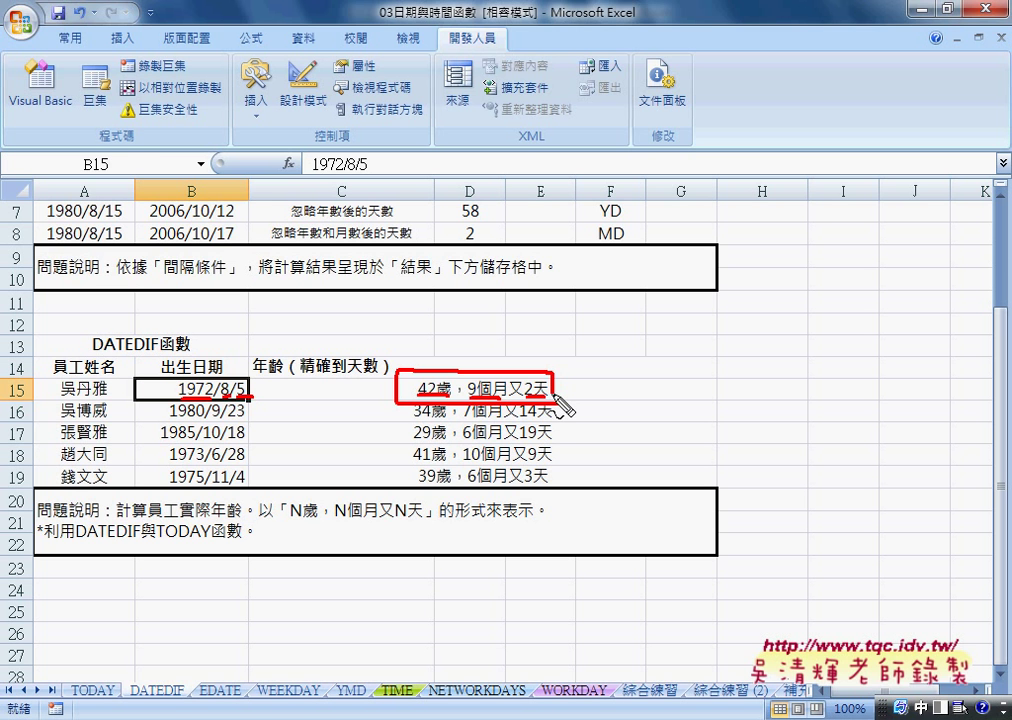
pyautogui.press('Escape')
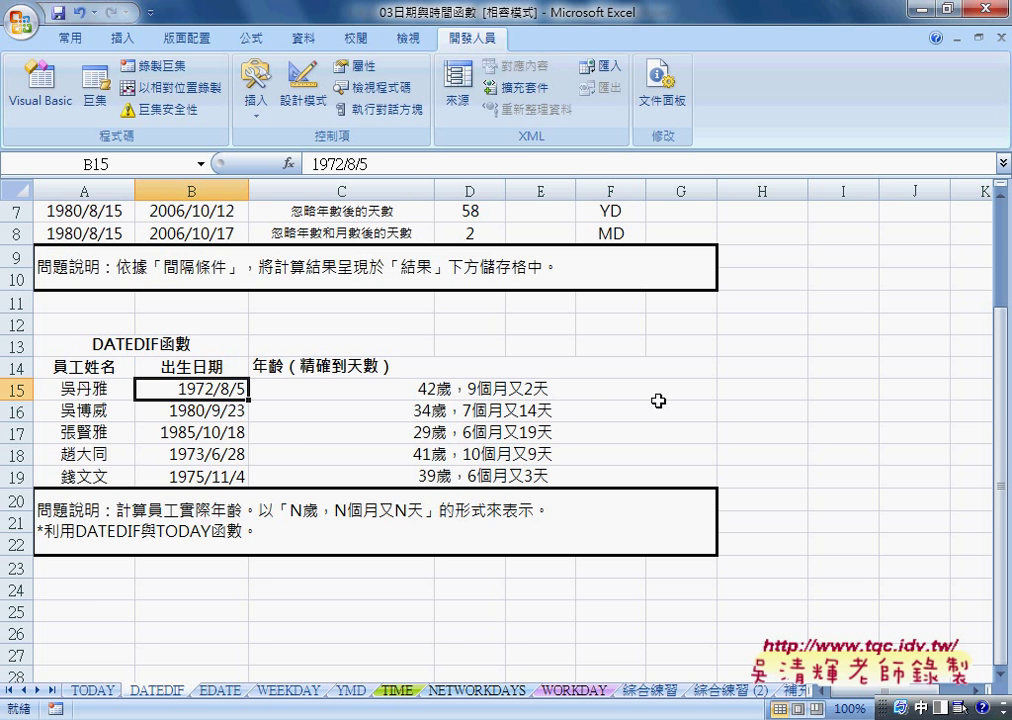
pyautogui.scroll(1, 600, 400)
pyautogui.scroll(1, 700, 420)
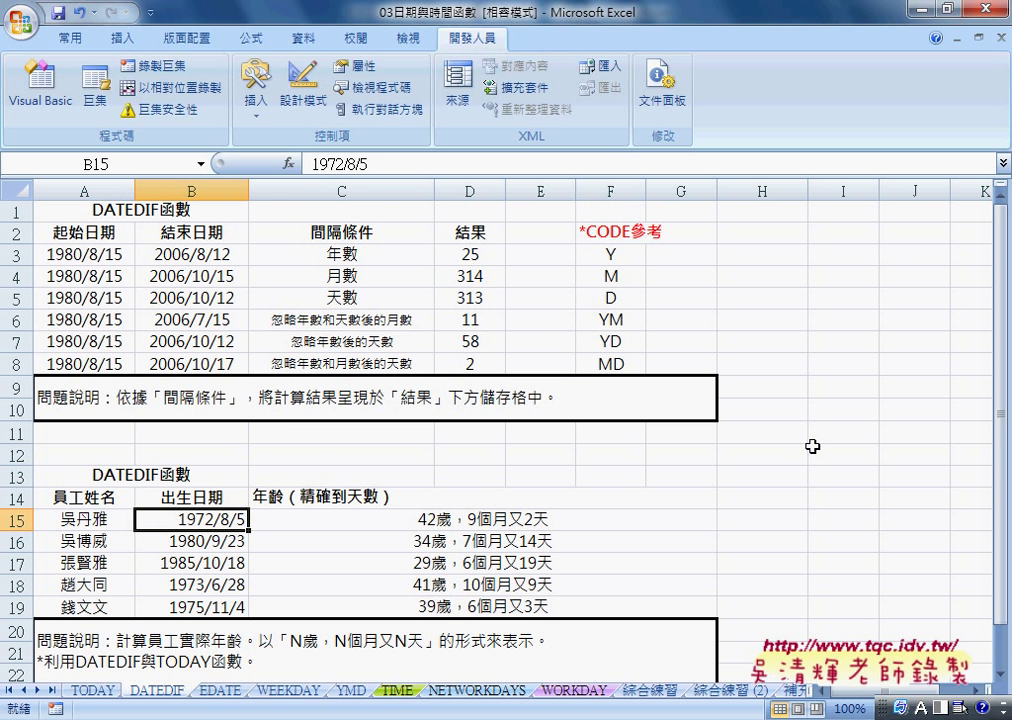